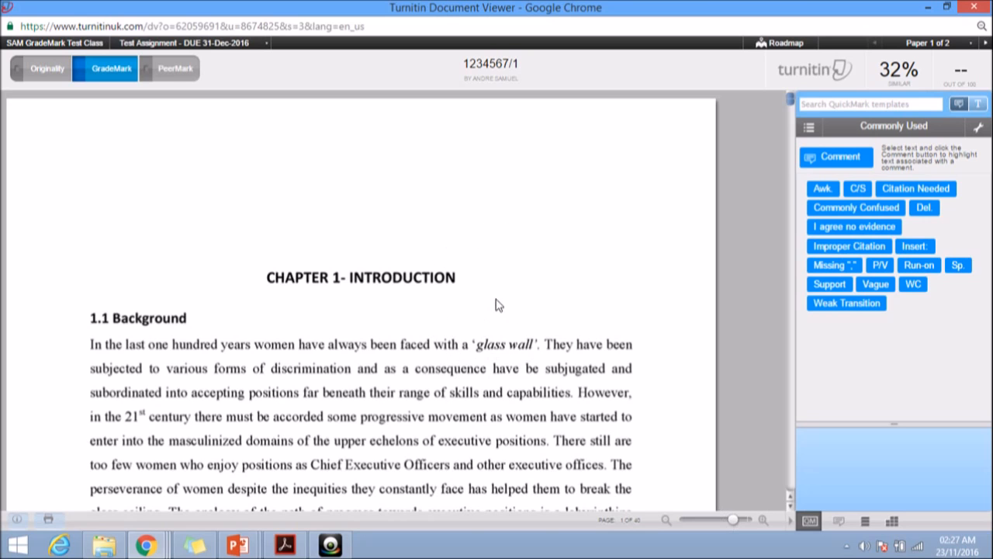
Skim the paper's opening page and display its Originality report with the list of matched sources
scroll(498, 305, "down", 5)
scroll(496, 301, "down", 5)
scroll(490, 309, "up", 10)
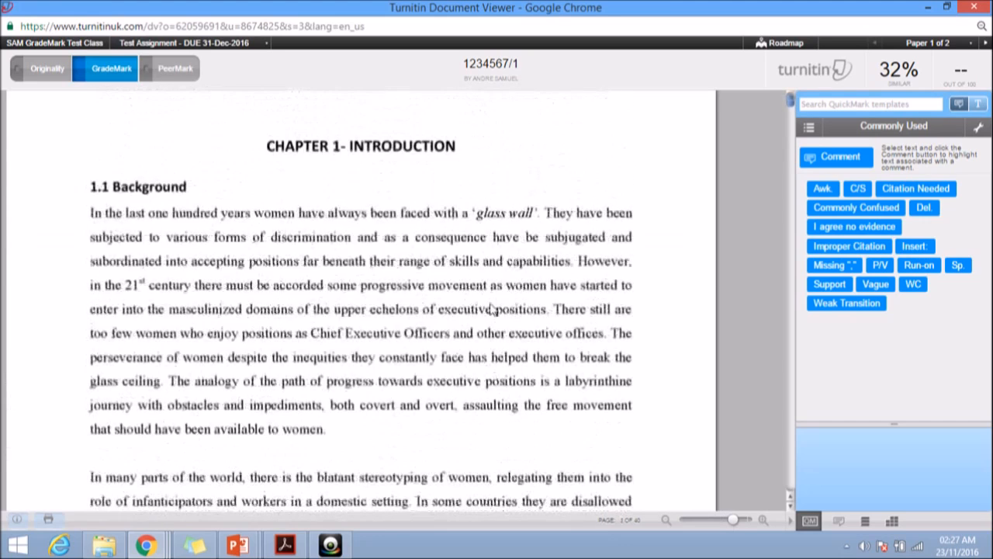
scroll(490, 309, "up", 2)
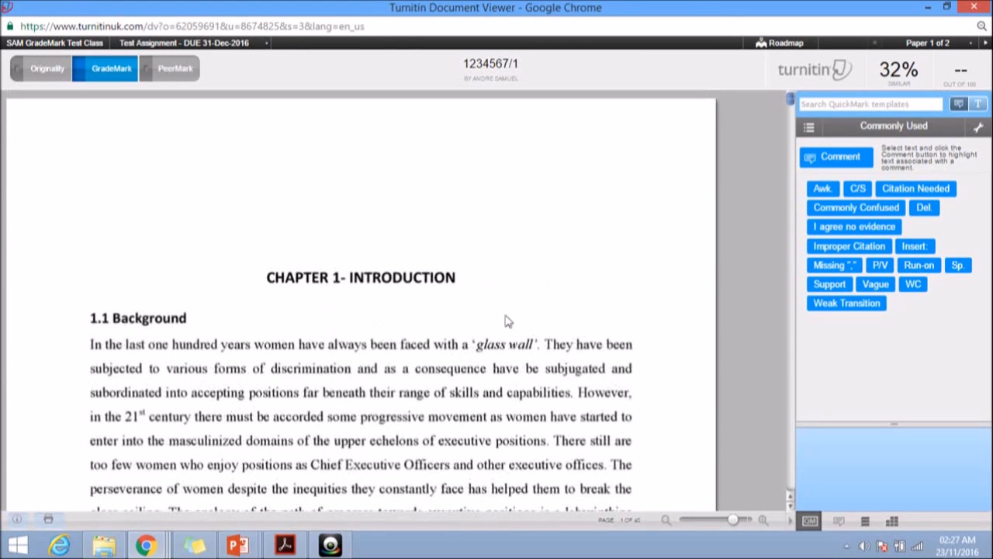
left_click(45, 77)
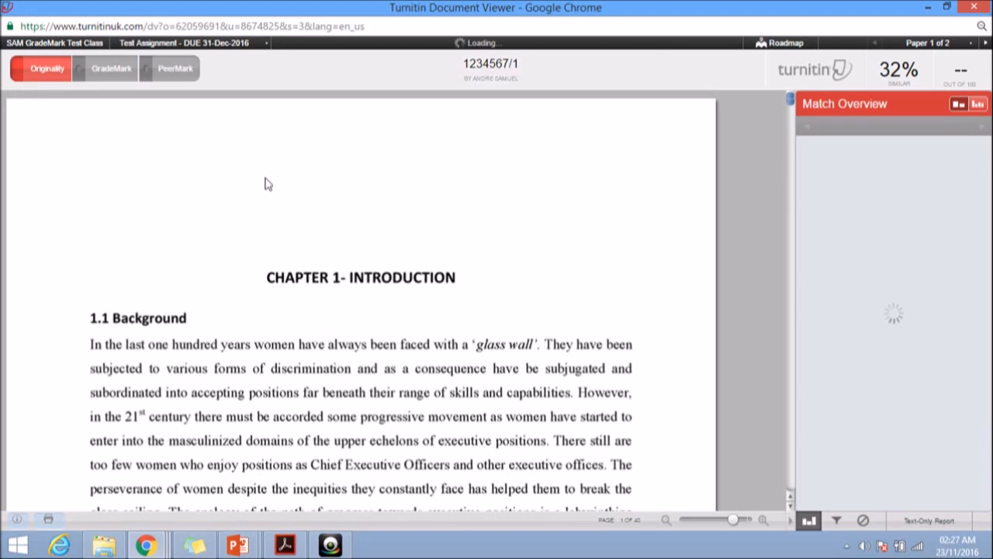
left_click(897, 82)
left_click(898, 82)
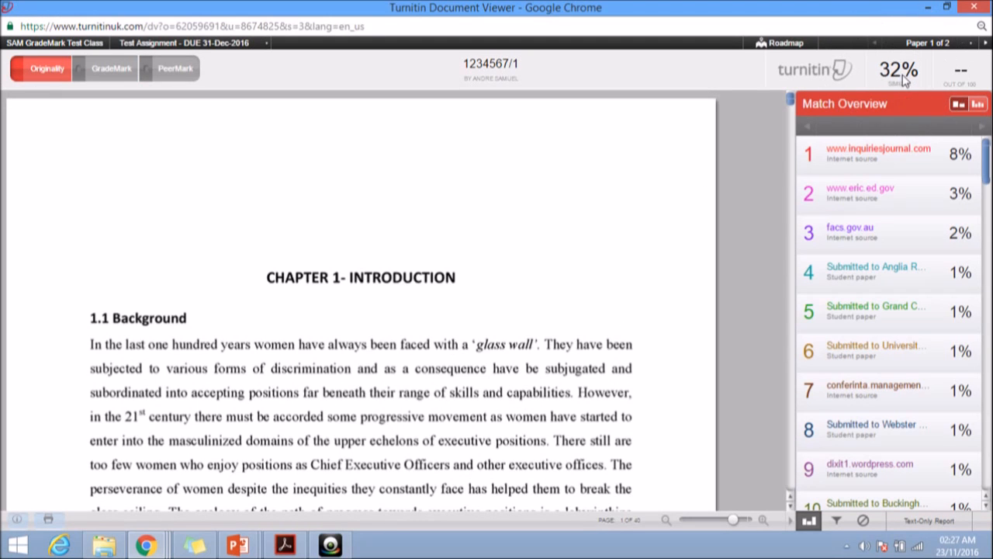
left_click(913, 80)
Examine the highlighted matches in the paper down to the first paragraph of CHAPTER 2-LITERATURE REVIEW
scroll(985, 171, "down", 2)
scroll(931, 171, "up", 2)
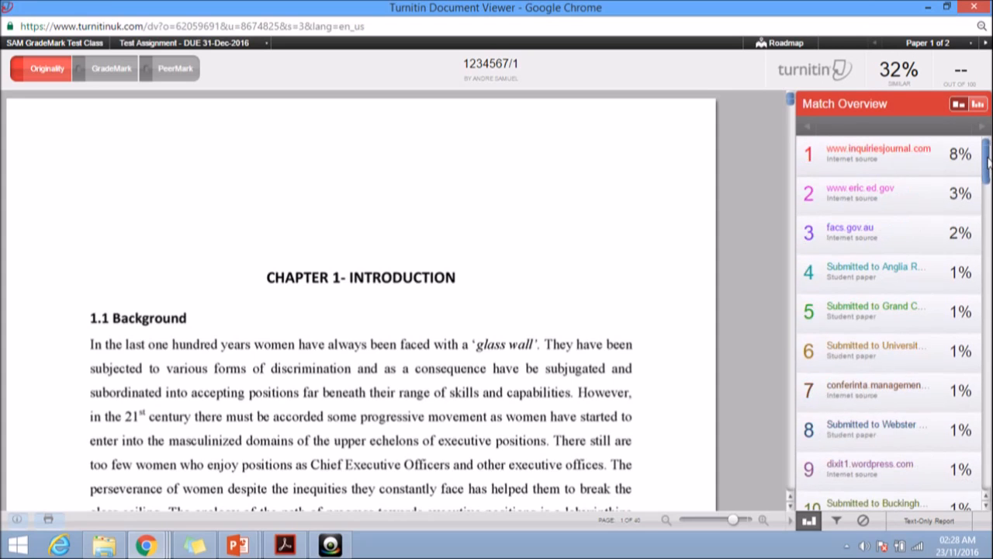
left_click(898, 164)
scroll(617, 206, "down", 2)
scroll(617, 207, "down", 10)
scroll(619, 206, "down", 12)
scroll(618, 206, "down", 12)
scroll(617, 207, "down", 12)
scroll(617, 207, "down", 4)
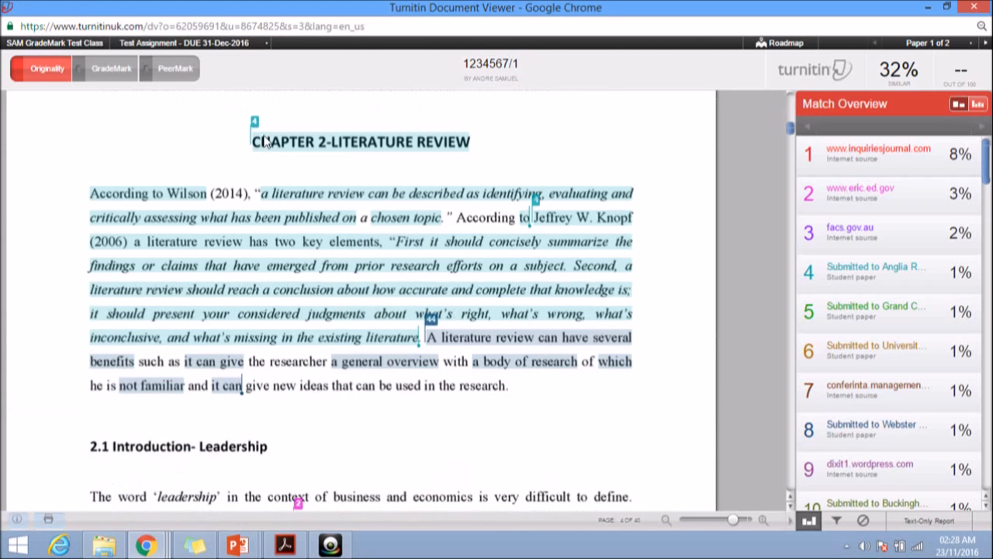
left_click(276, 201)
left_click(539, 213)
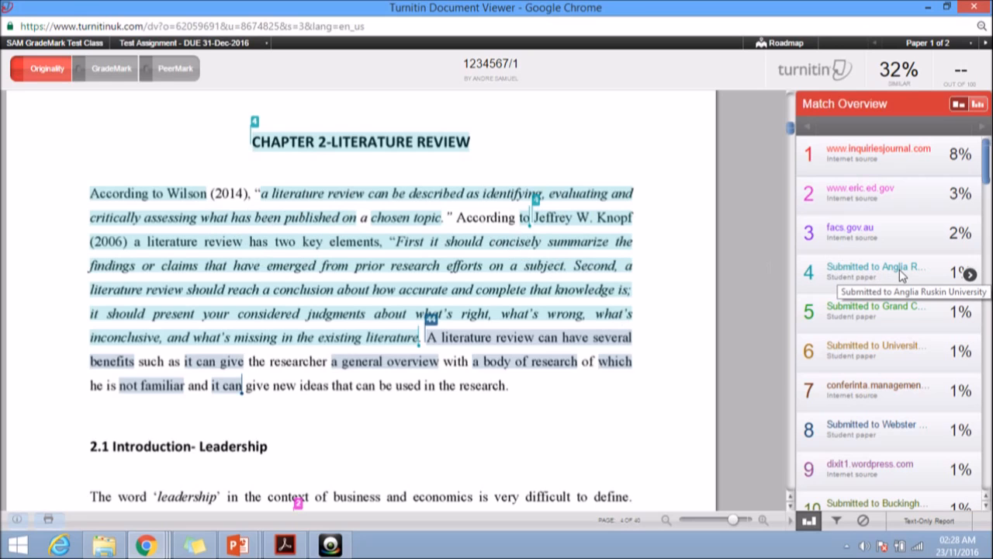
Open the match breakdown for source 4, the Anglia Ruskin University student paper, and compare its matching text with the Chapter 2 paragraph
left_click(860, 276)
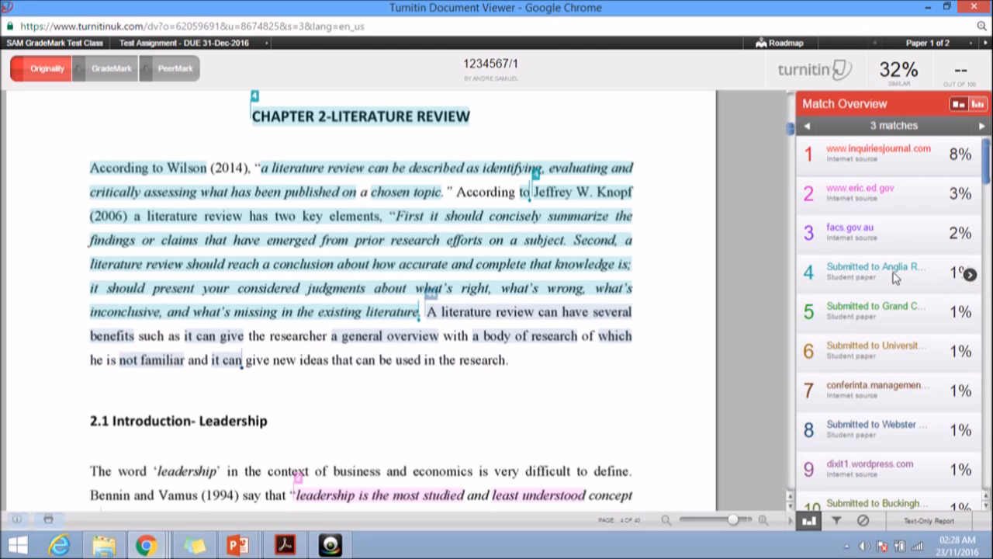
left_click(971, 276)
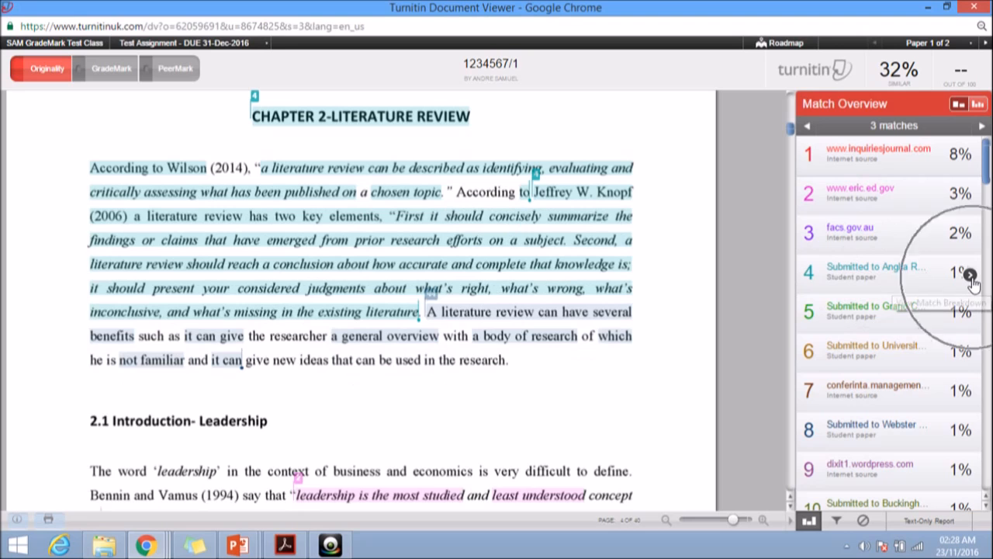
left_click(809, 282)
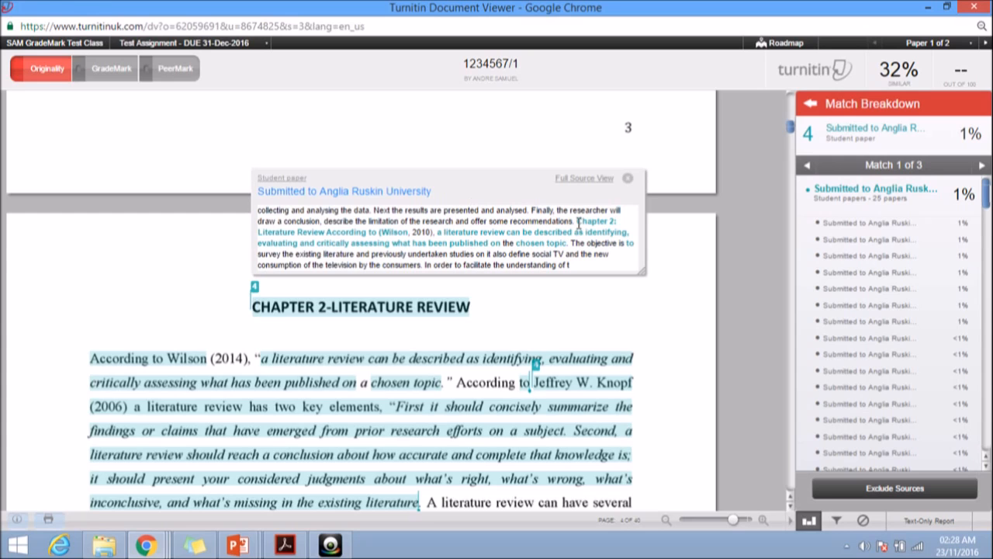
left_click_drag(577, 221, 571, 243)
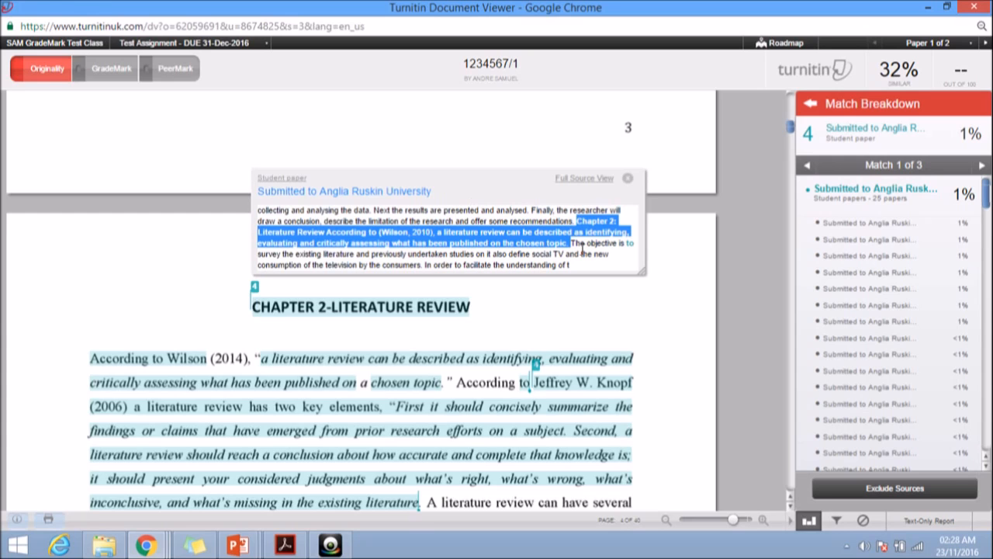
left_click(583, 245)
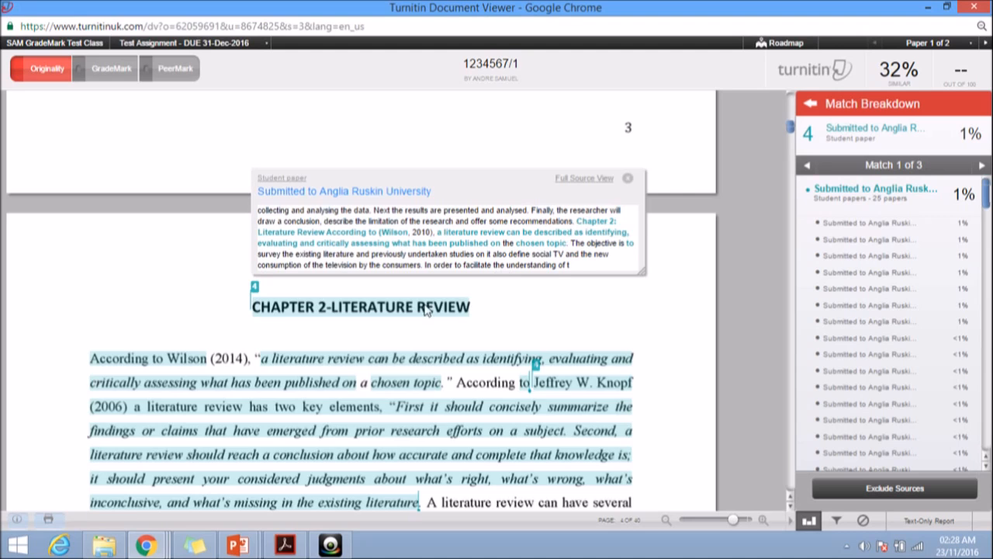
scroll(425, 310, "down", 1)
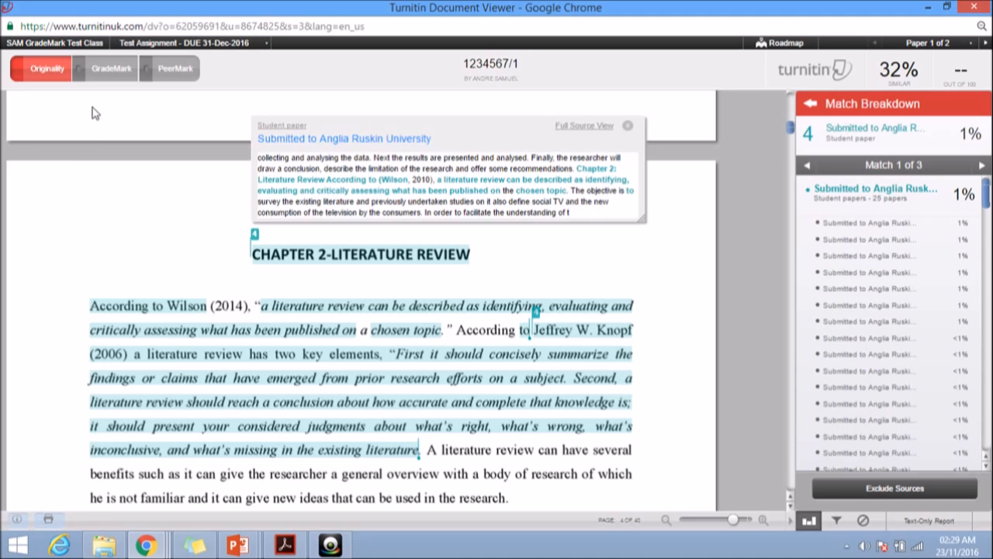
Switch to GradeMark and view the QuickMark comments in the Commonly Used, Format and Punctuation sets
left_click(109, 81)
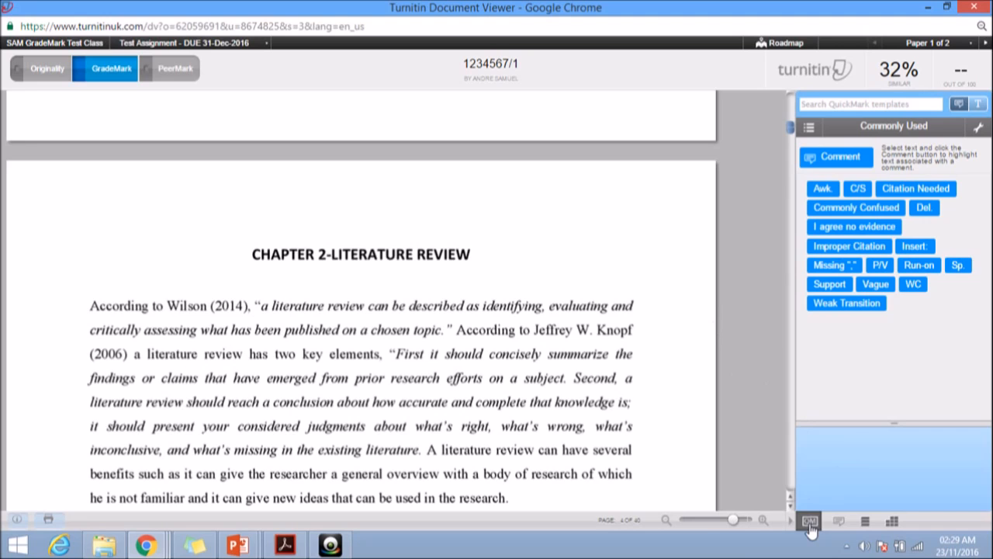
mouse_move(853, 228)
mouse_move(836, 211)
left_click(811, 128)
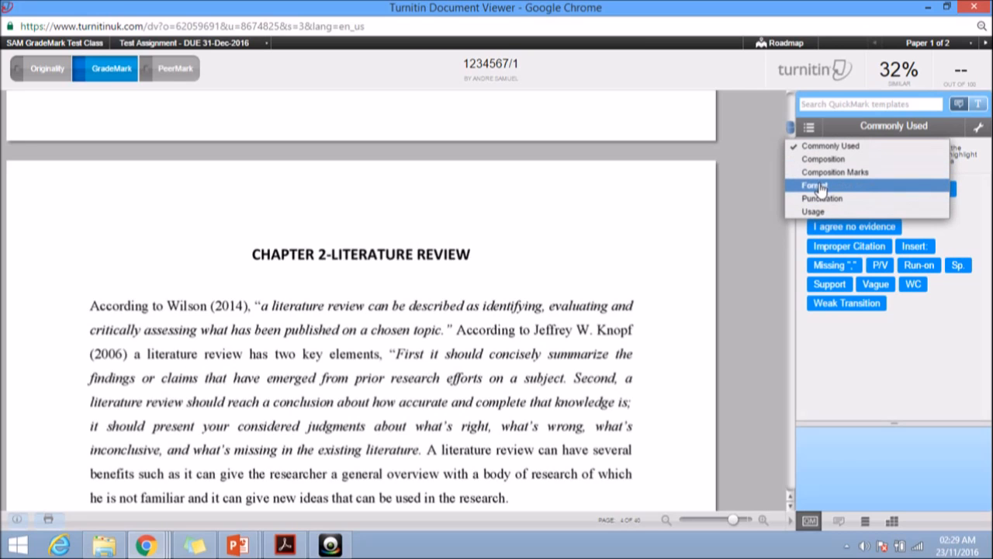
left_click(816, 186)
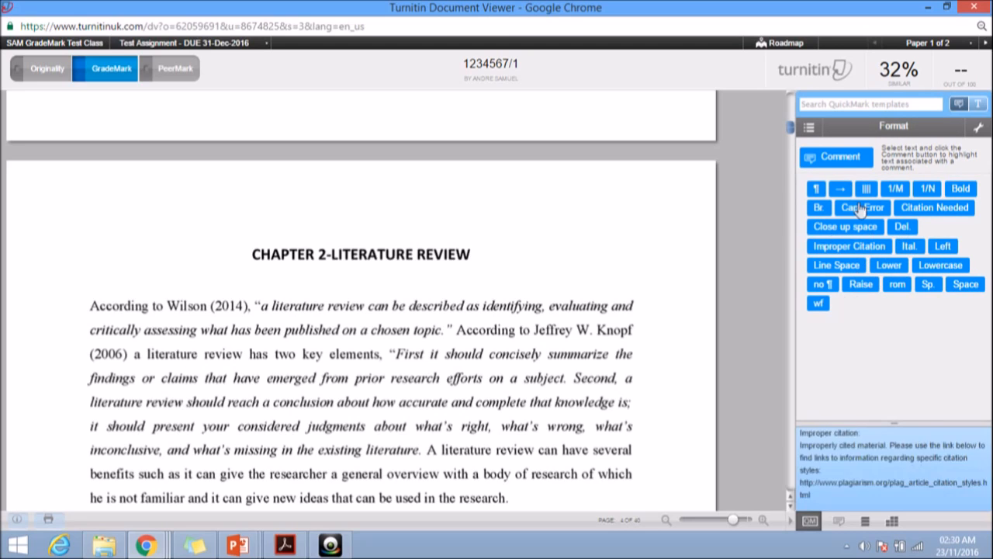
left_click(809, 127)
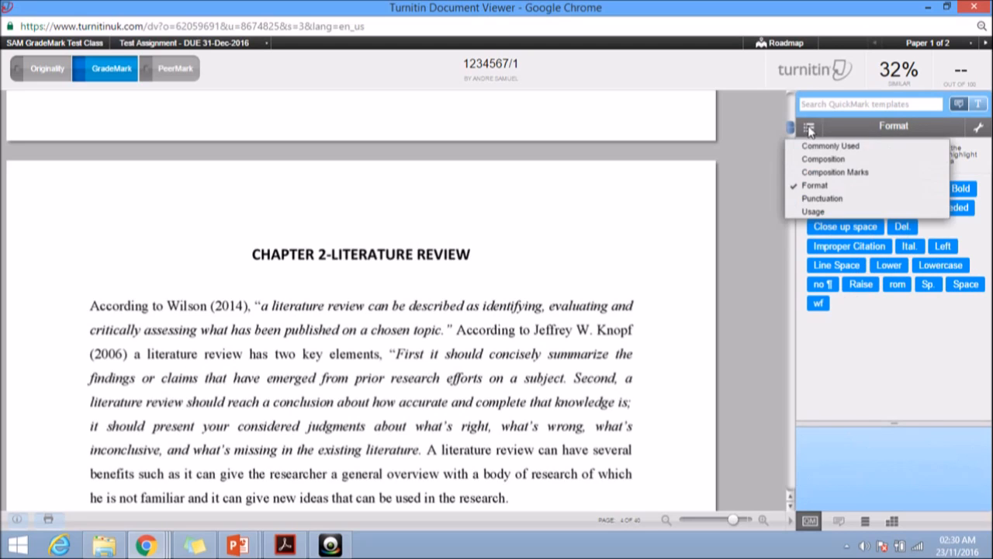
left_click(824, 199)
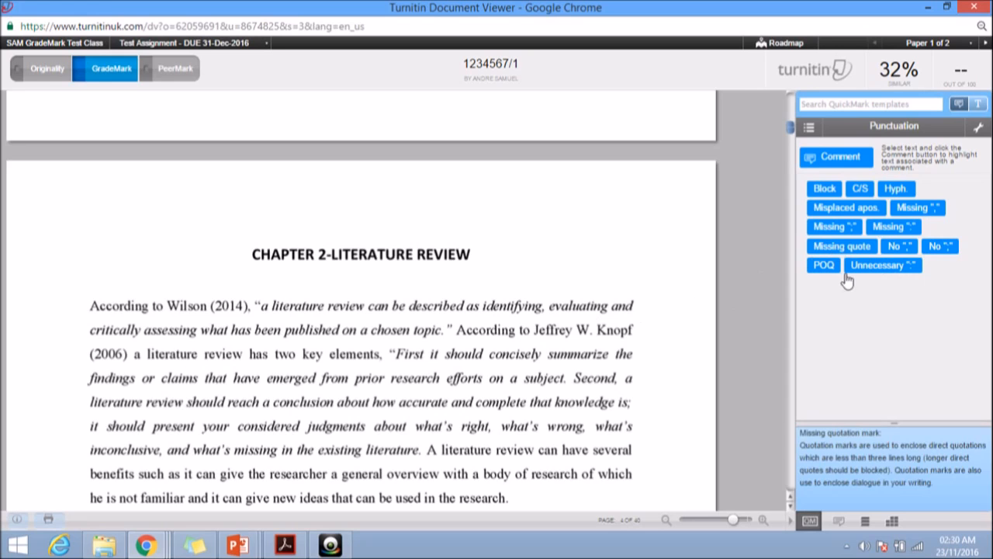
Complete the general text comment's second question as "How does it compare to the marking criteria" and add a blank line before the third question
left_click(841, 525)
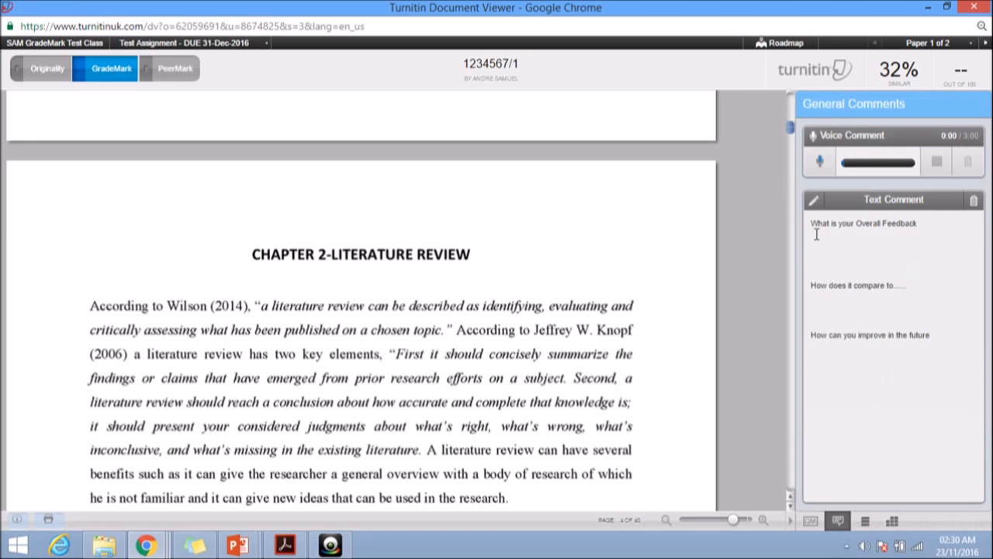
left_click(901, 286)
left_click(920, 263)
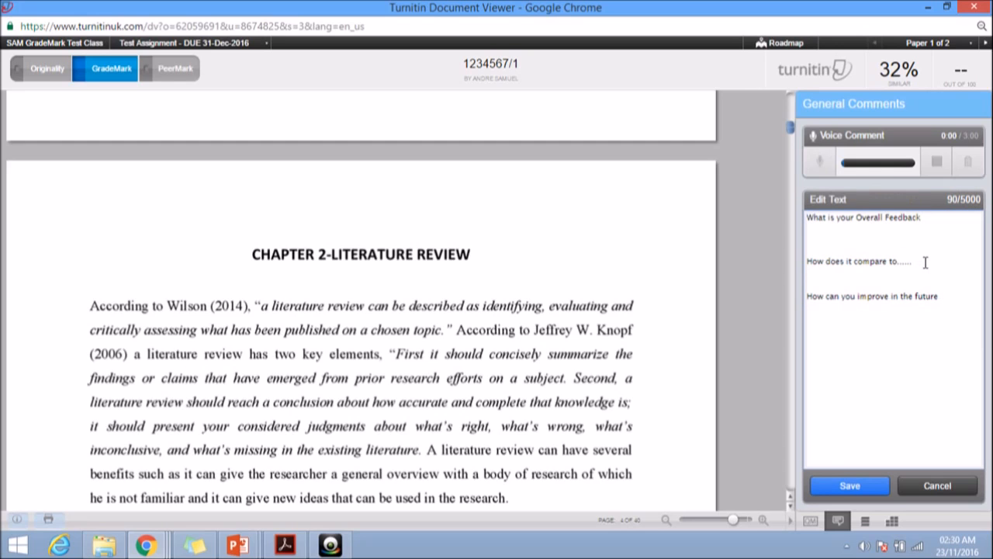
type("the marking criteria")
left_click(946, 298)
type(".")
left_click(809, 296)
key("Return")
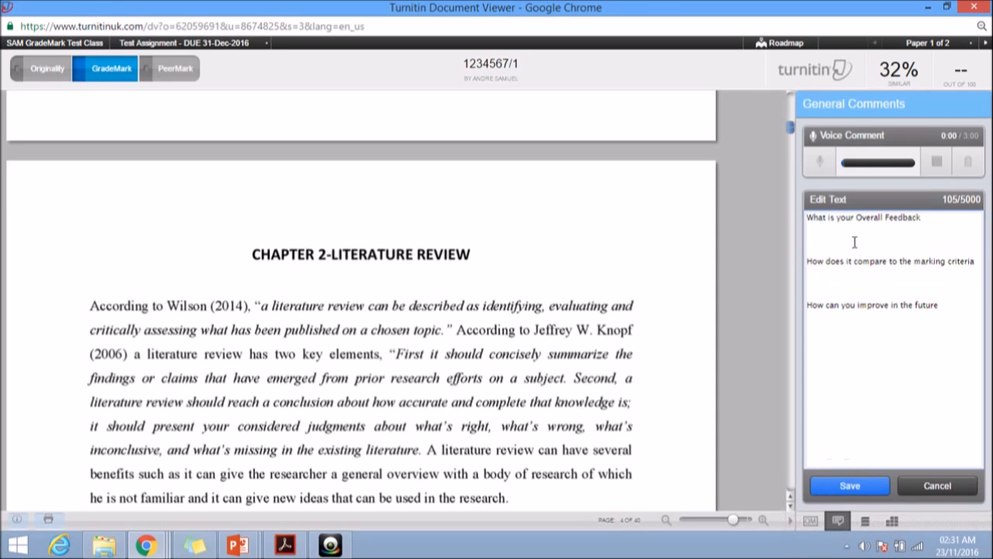
left_click(826, 229)
Open the TEST grading form and review its INTRODUCTION, Literature Review and Methodology criteria
left_click(892, 522)
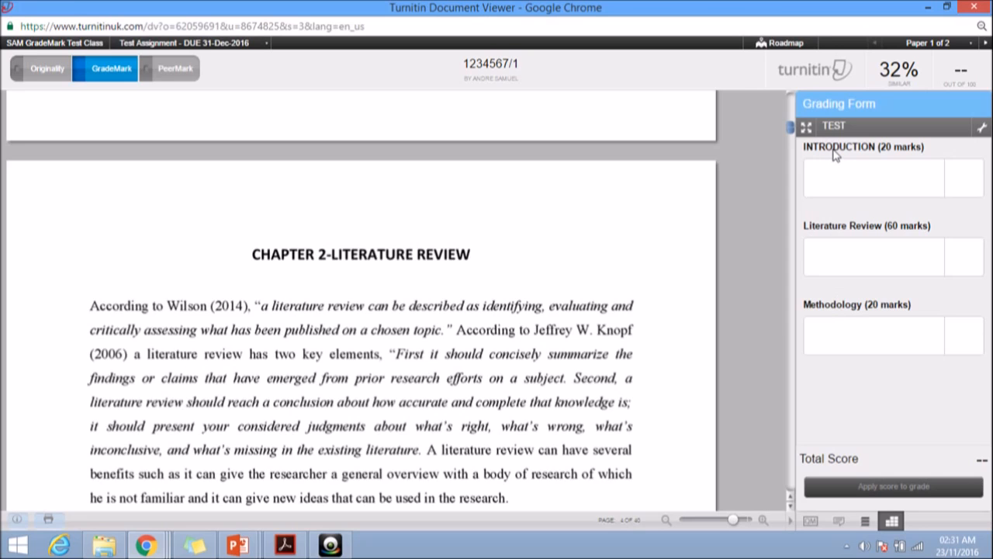
left_click(837, 232)
left_click(842, 315)
left_click(880, 307)
Try entering a score of 21 for the INTRODUCTION criterion and clear it again
left_click(963, 178)
type("21")
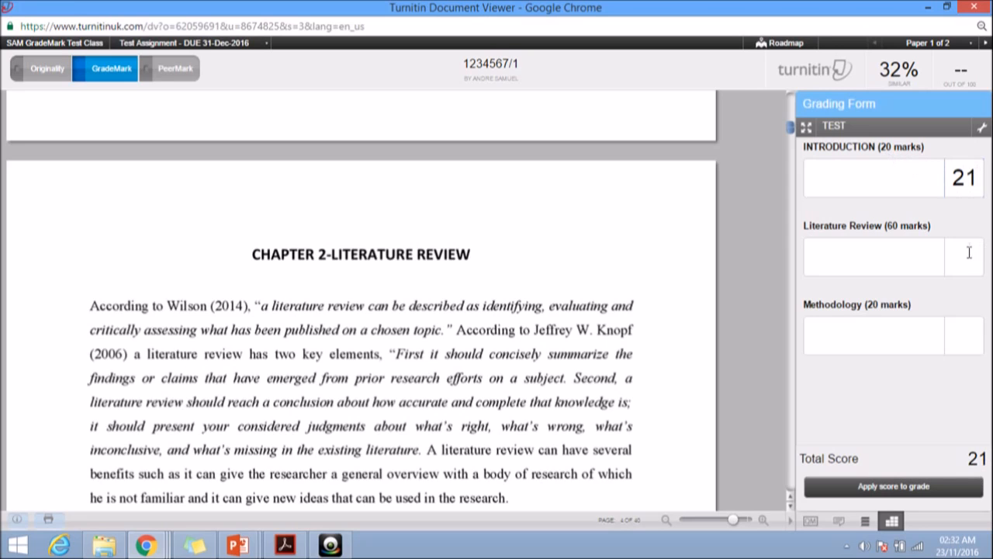
left_click(966, 257)
left_click(951, 179)
key("Delete")
key("Delete")
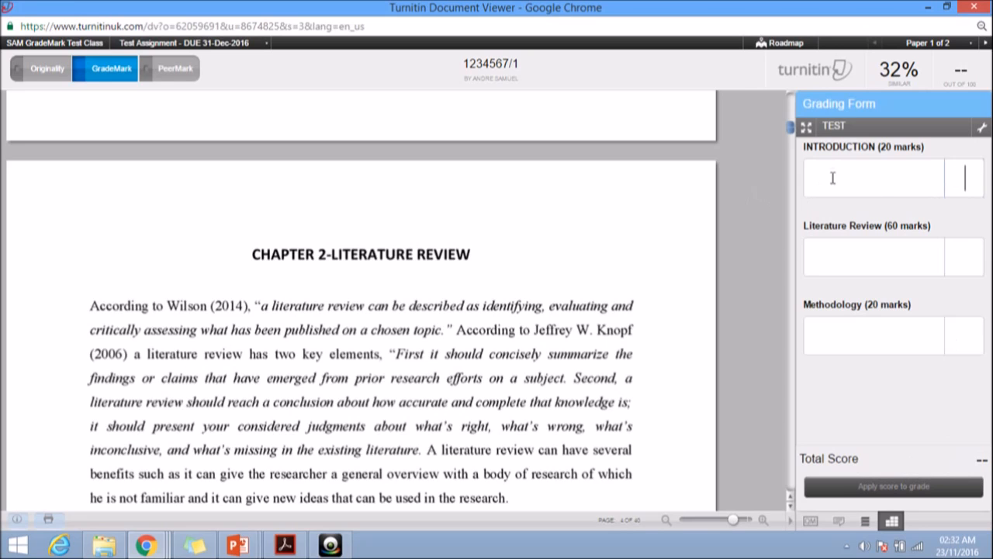
Return to the QuickMark view and place a new comment at the end of Chapter 2's opening paragraph
left_click(810, 518)
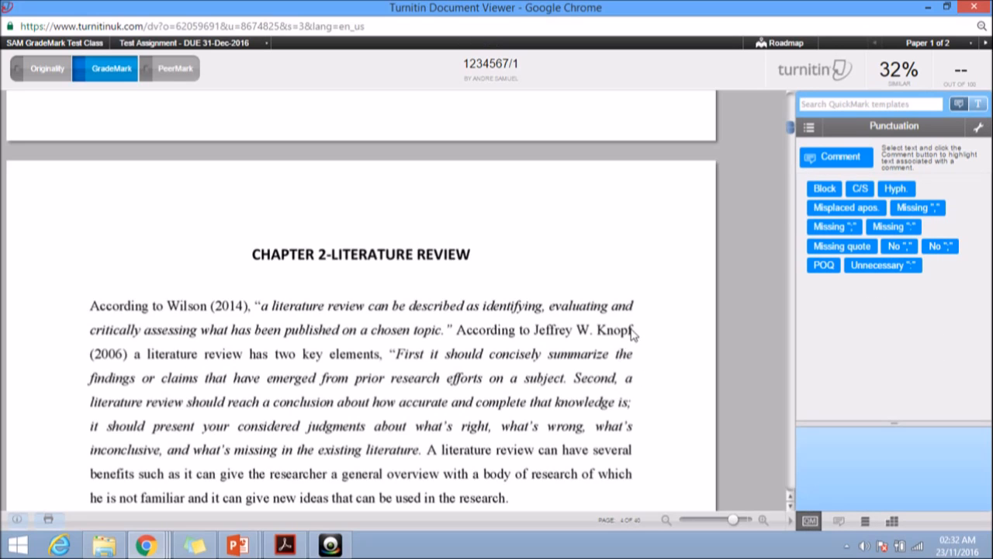
scroll(651, 332, "down", 1)
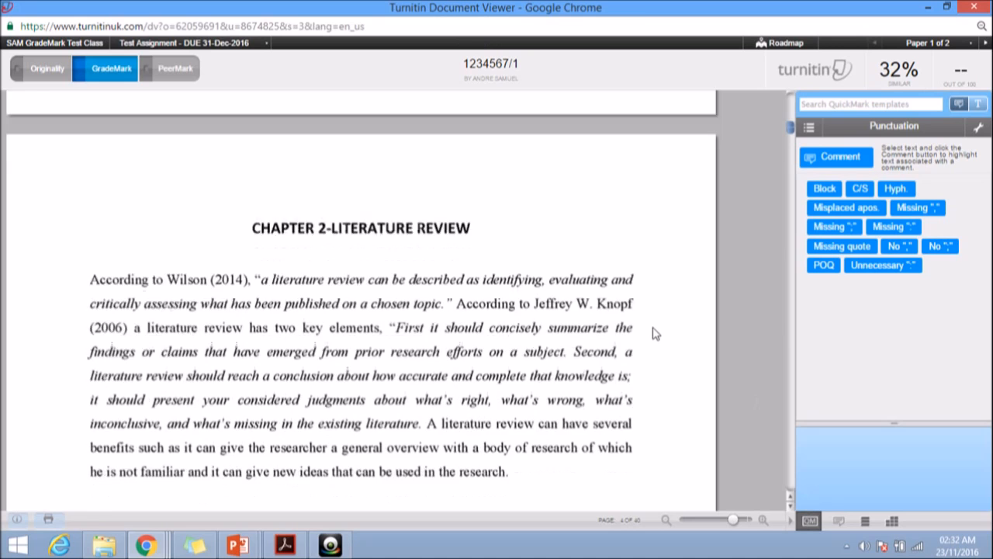
scroll(651, 332, "down", 1)
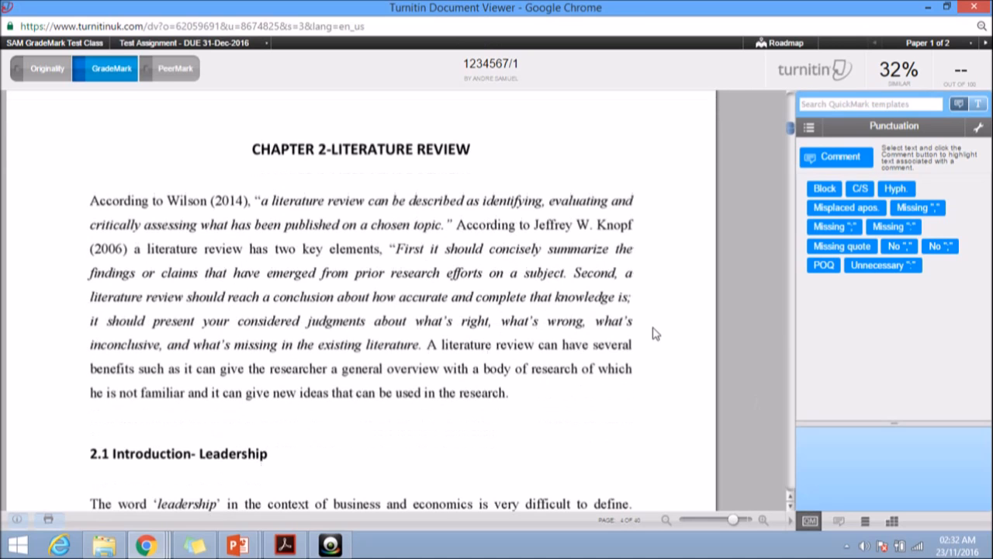
left_click(521, 402)
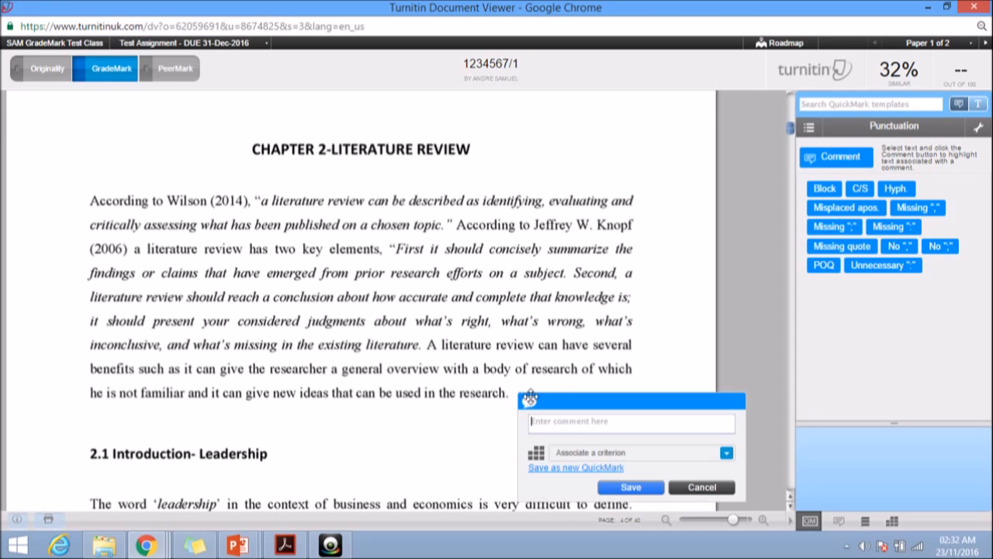
scroll(565, 388, "down", 2)
scroll(565, 388, "down", 1)
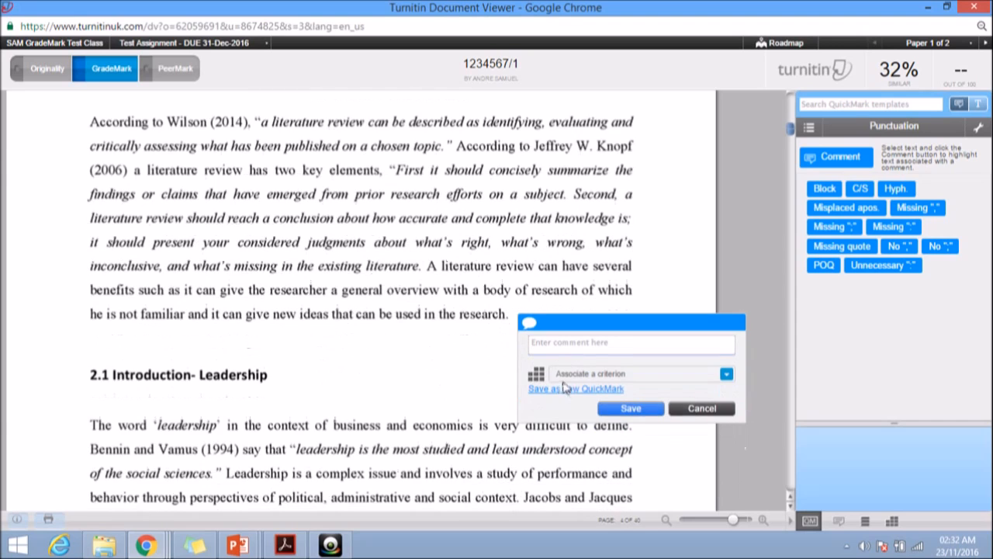
left_click(543, 344)
Write the comment "good introduction to the chapter, however you should have outlined the key themes of the chapter" and associate it with Literature Review (60 marks)
type("good")
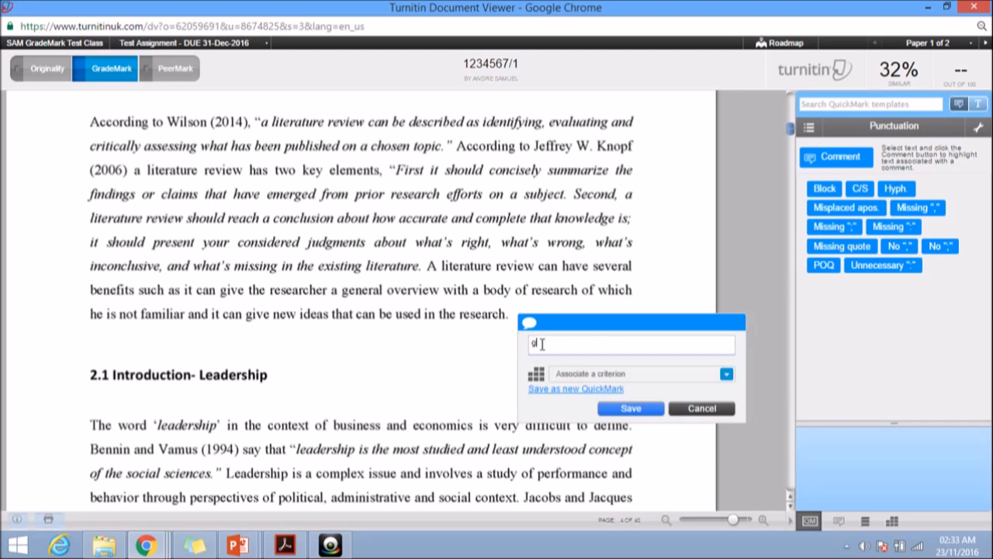
type(" introduction to the chapte")
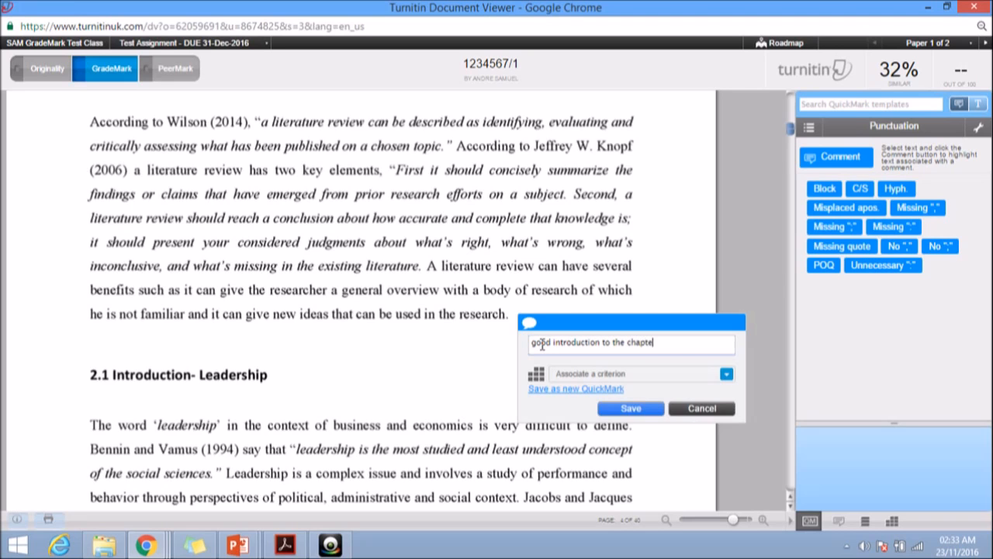
type("r, however you should h")
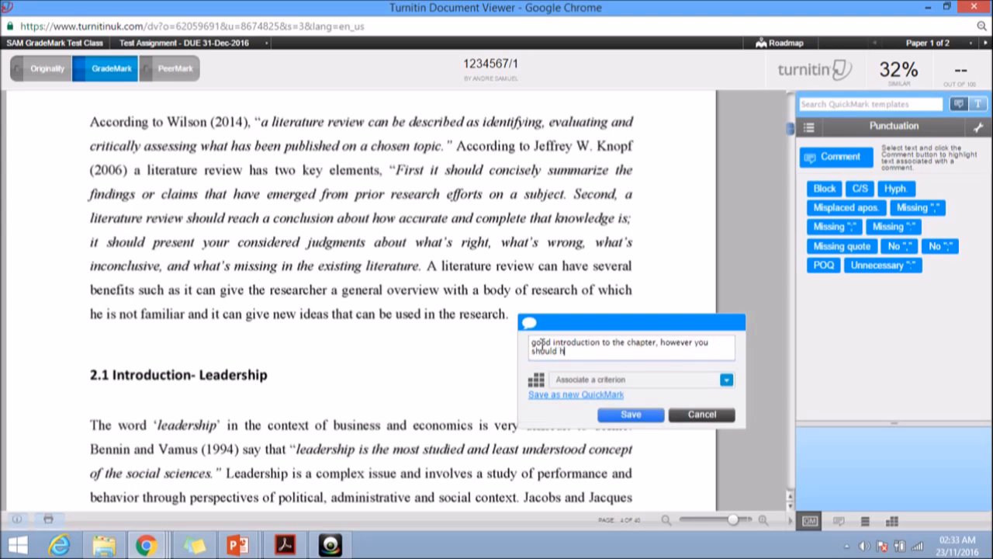
type("ave outlined the key themes")
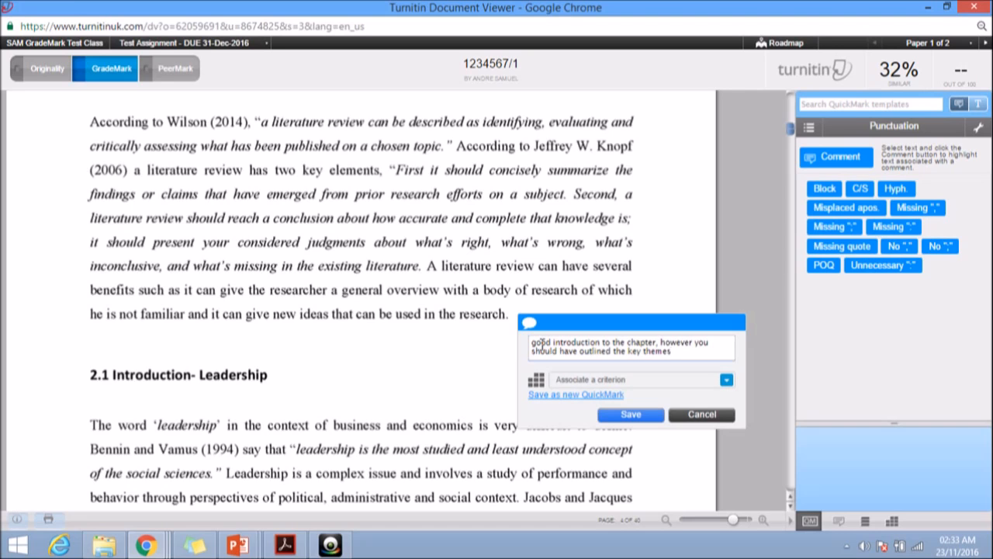
type("of the chapter")
left_click(728, 382)
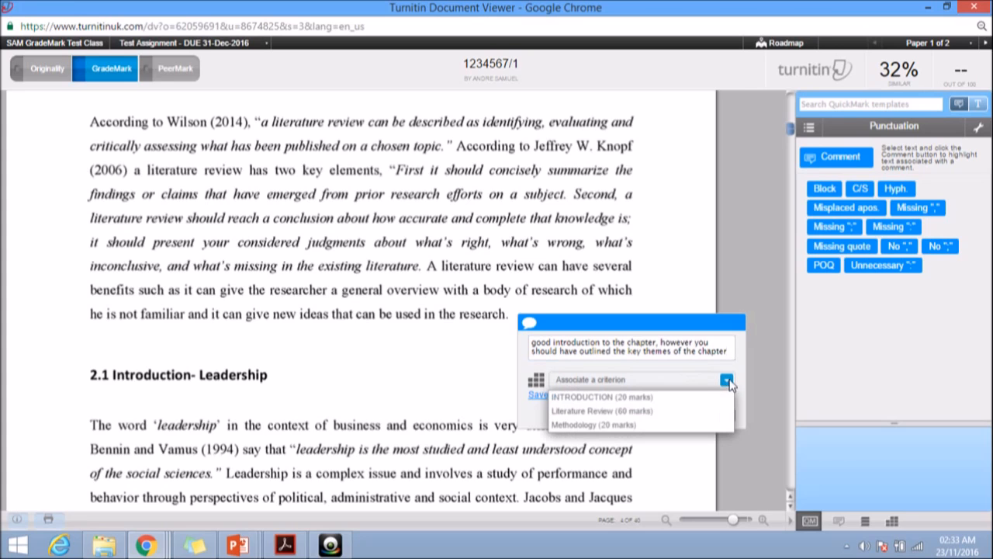
left_click(582, 412)
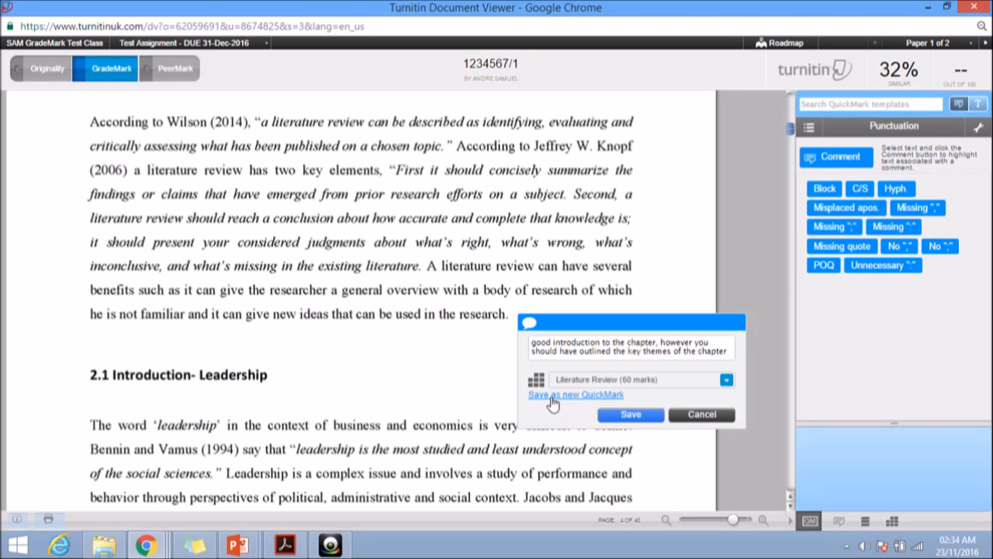
Save the Literature Review comment as a new QuickMark titled "No outline in introduction" in the Commonly Used set
left_click(554, 396)
left_click(645, 412)
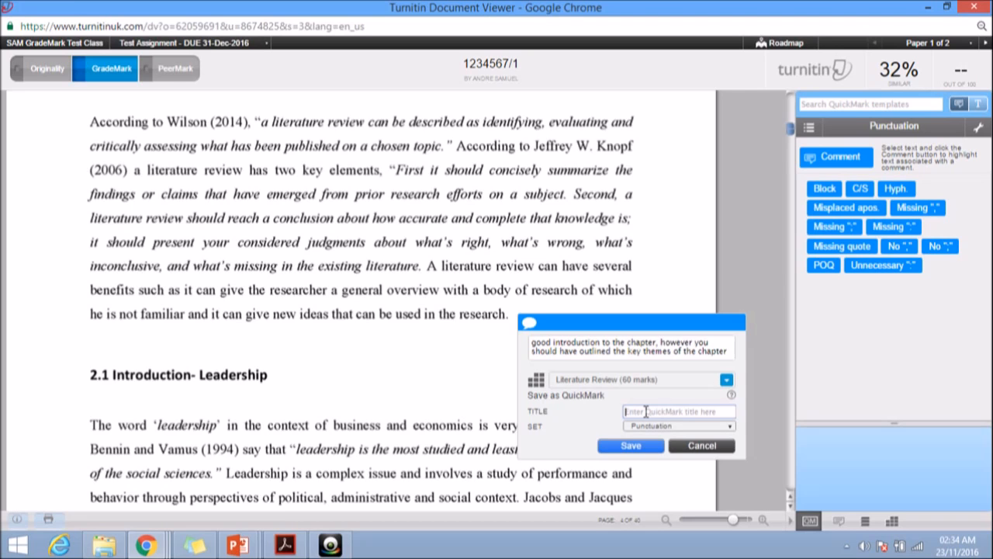
left_click(645, 411)
type("N")
key("BackSpace")
type("No outline in introduction")
left_click(683, 427)
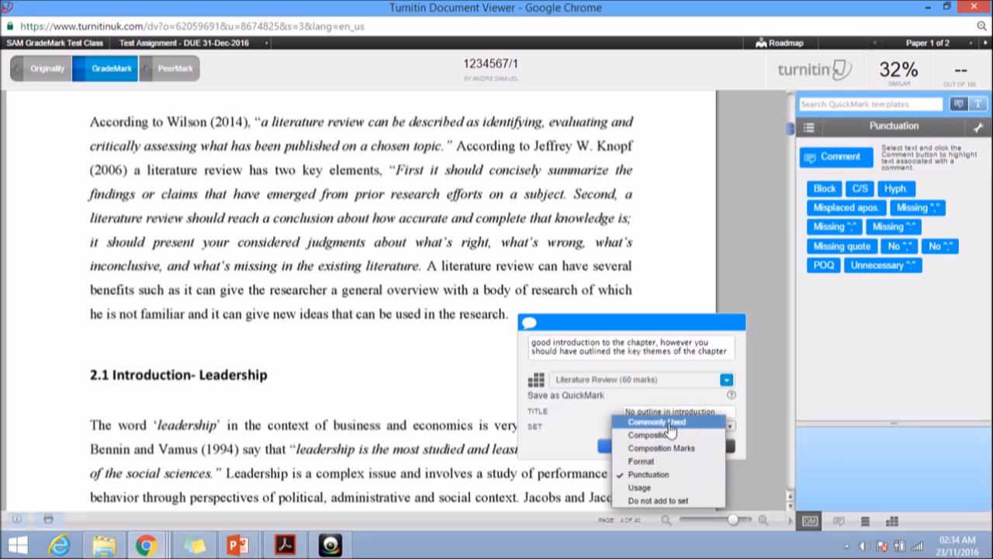
left_click(656, 423)
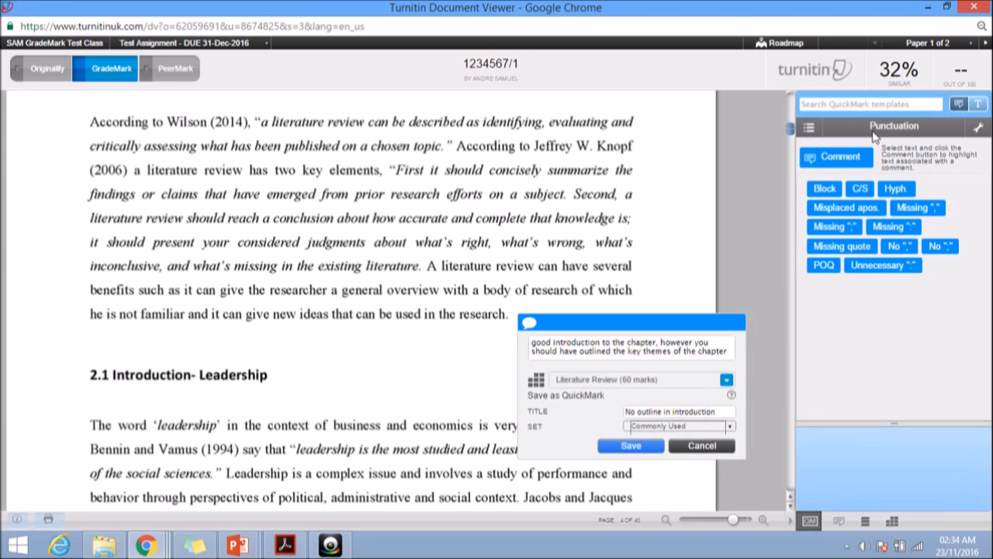
left_click(632, 446)
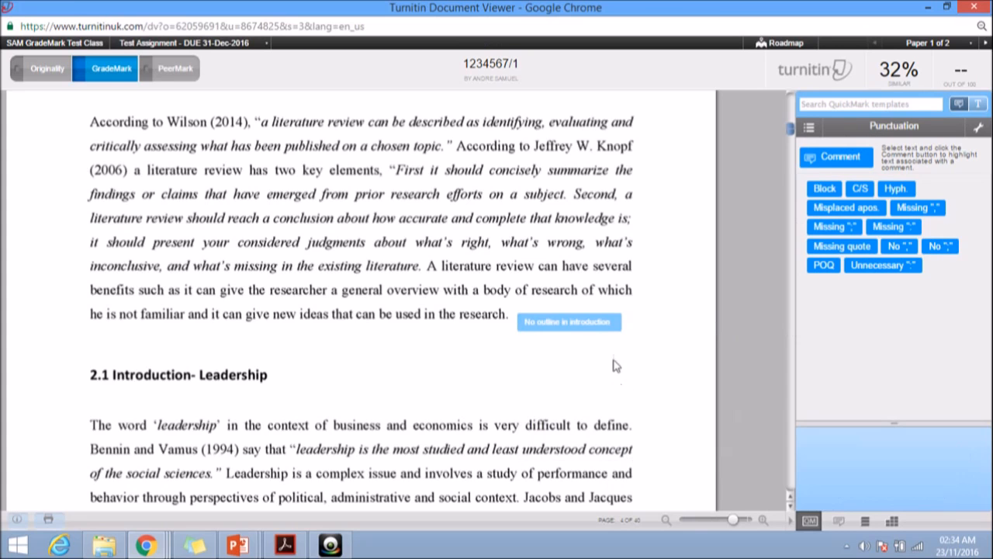
Change the displayed QuickMark set to Commonly Used
mouse_move(572, 323)
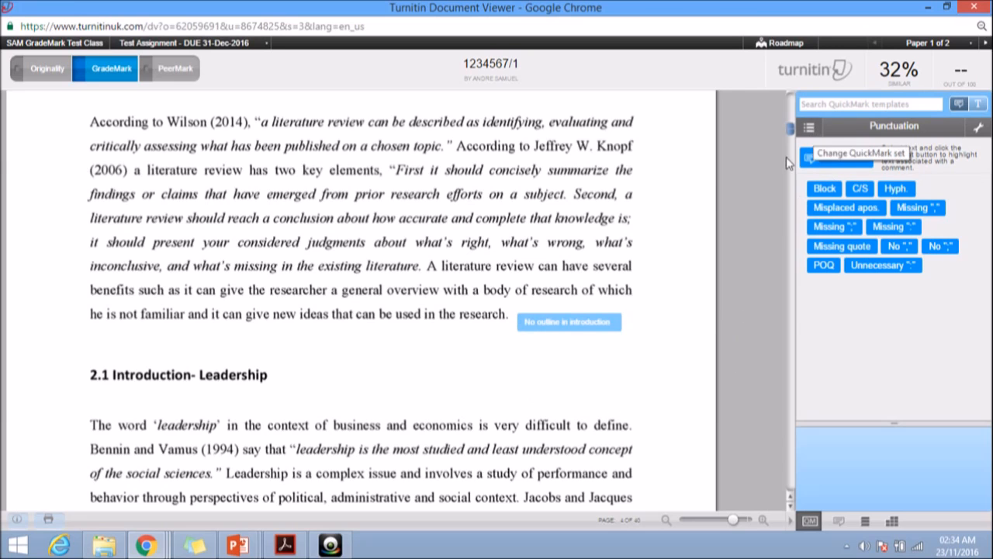
left_click(811, 130)
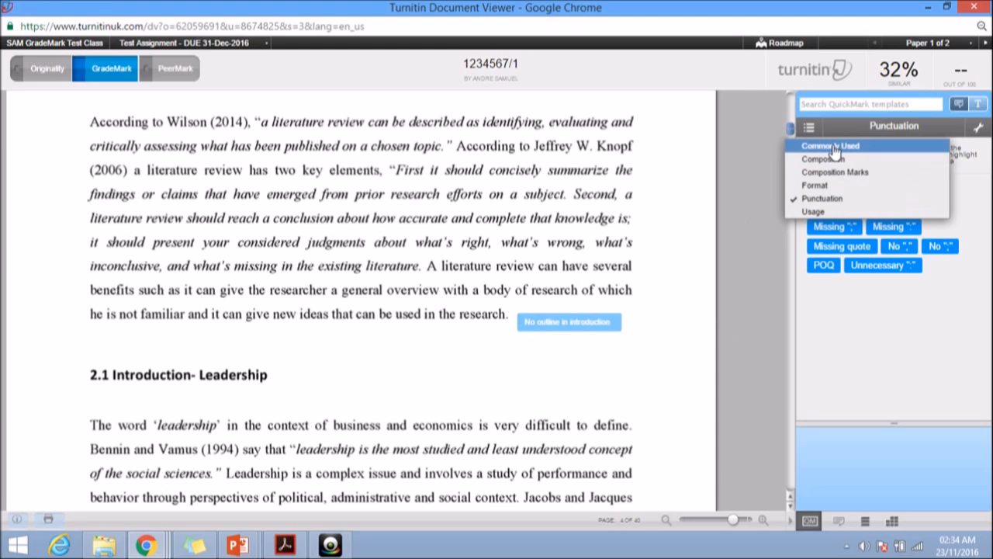
left_click(834, 147)
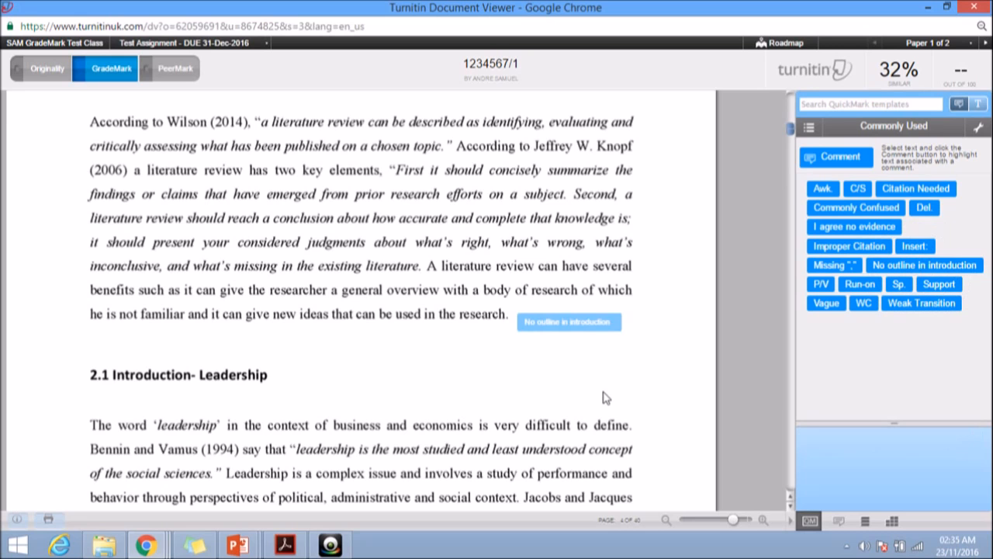
Try placing a blank comment after the Peter F. Drucker (1969) quotation on page 5, and discard it
scroll(606, 397, "down", 1)
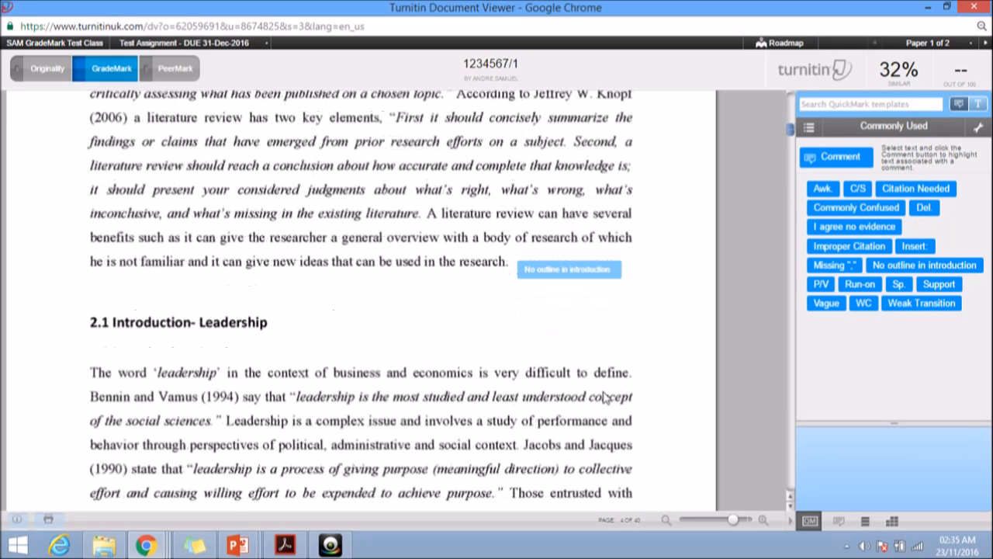
scroll(606, 397, "down", 1)
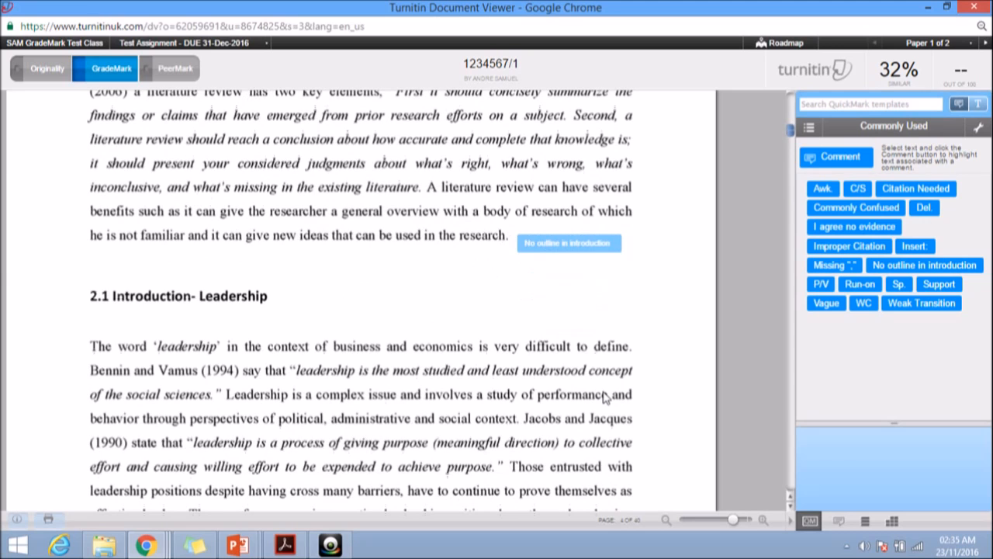
scroll(602, 392, "down", 2)
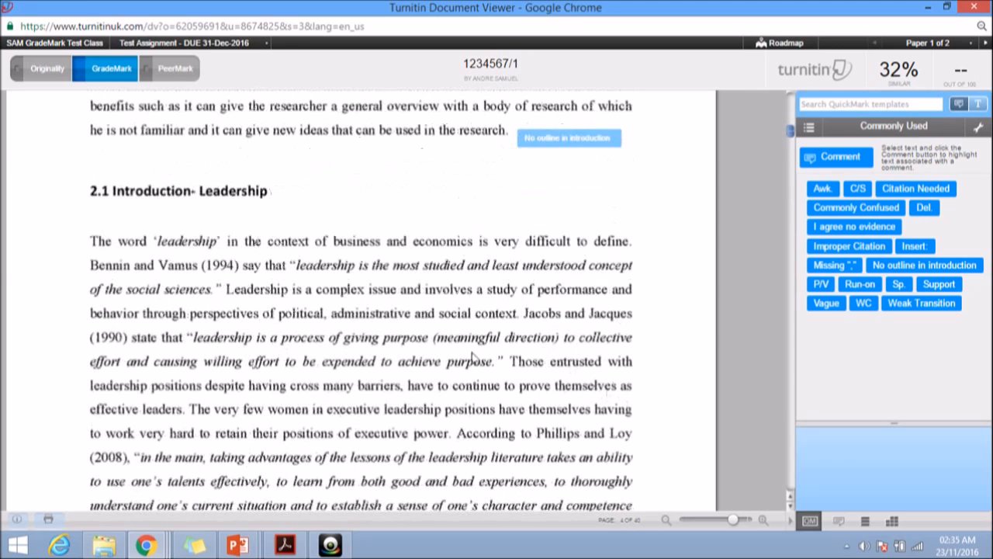
scroll(473, 357, "down", 3)
scroll(388, 342, "down", 11)
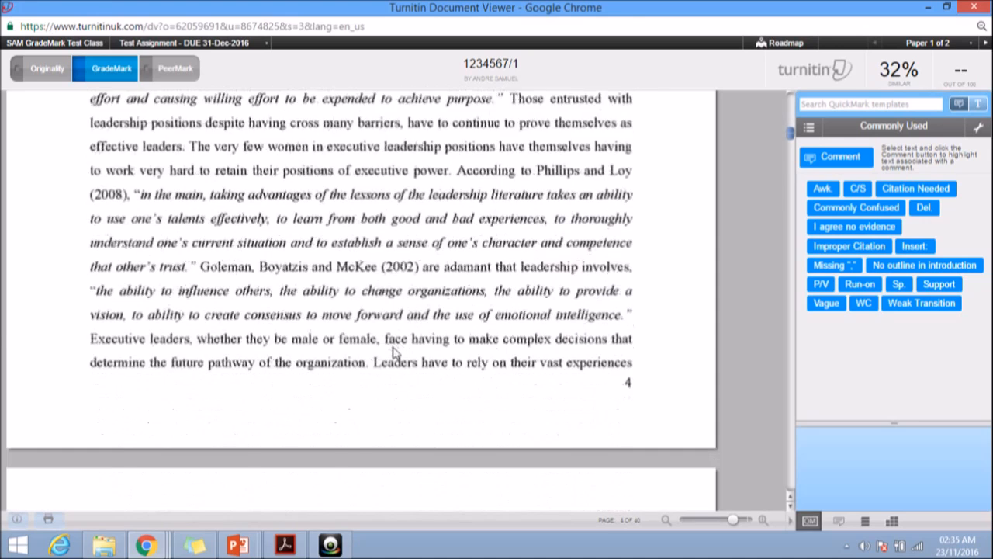
scroll(393, 353, "down", 1)
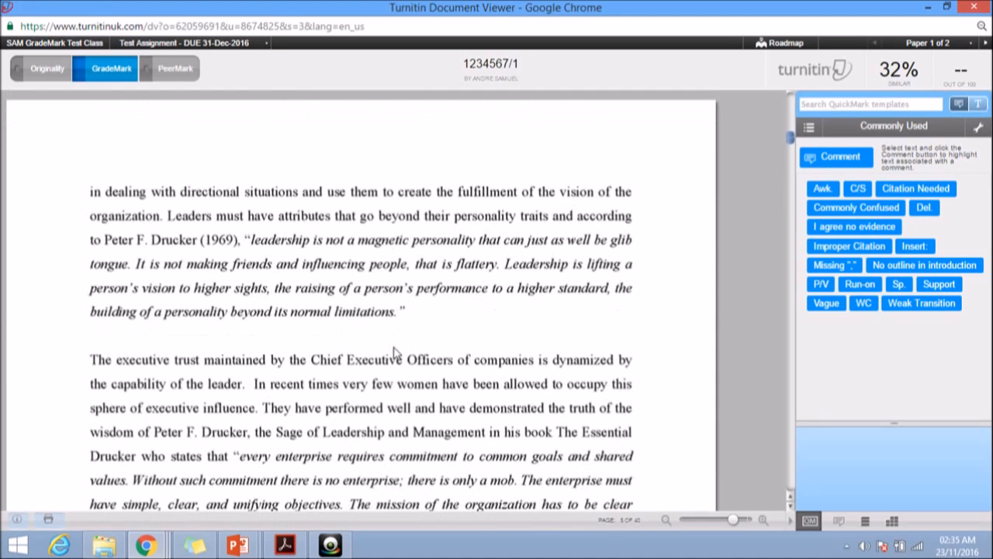
scroll(395, 352, "down", 2)
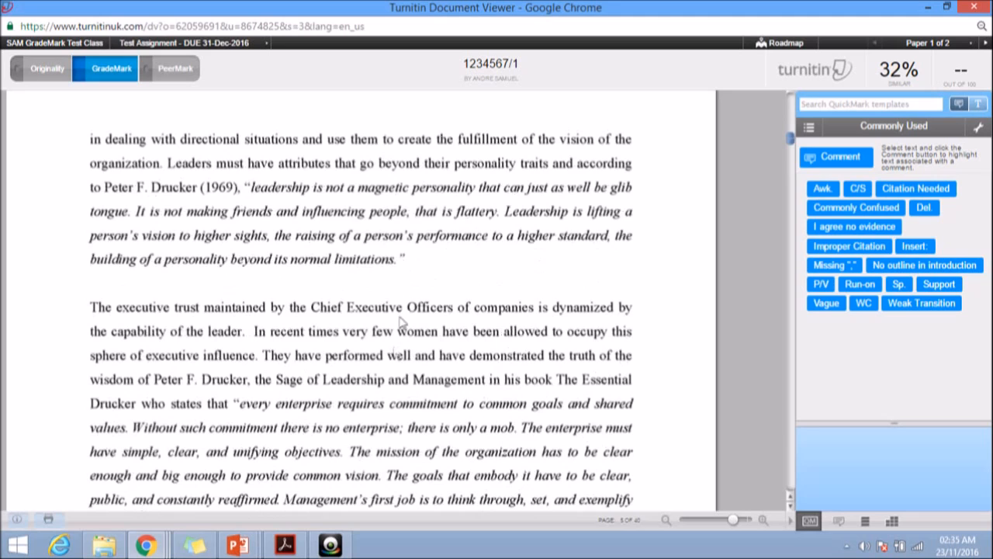
left_click(412, 267)
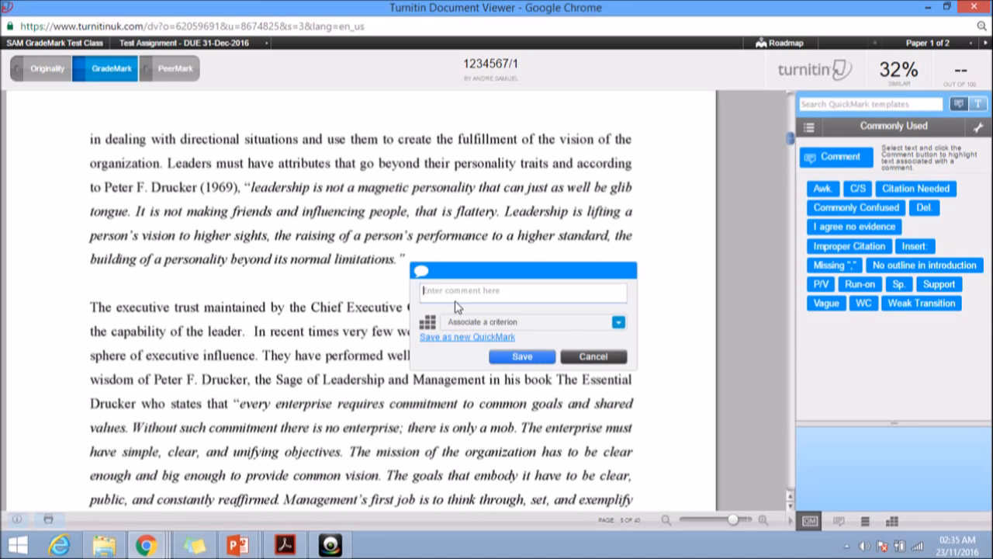
left_click(594, 358)
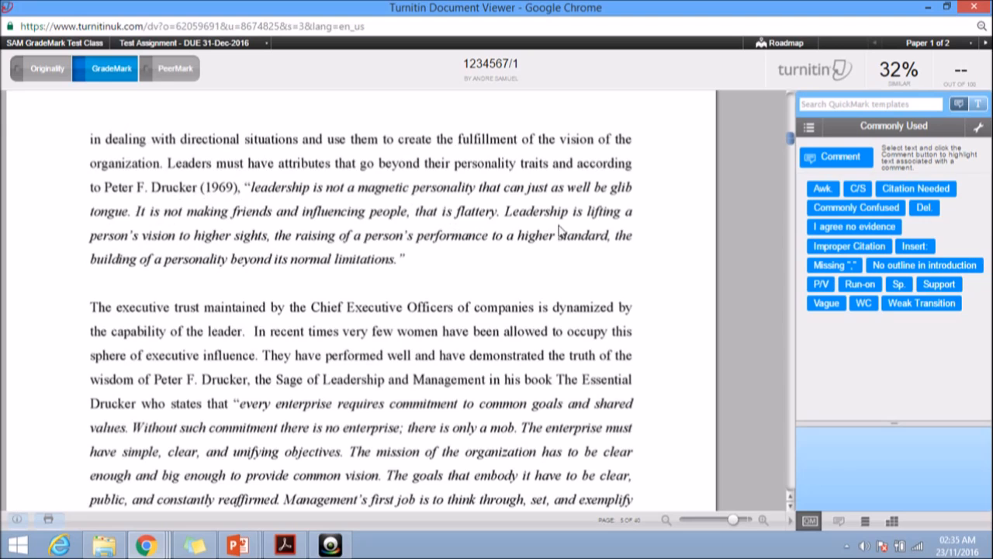
Place the Improper Citation QuickMark from the Commonly Used set after the Peter F. Drucker (1969) quotation on page 5
left_click(813, 130)
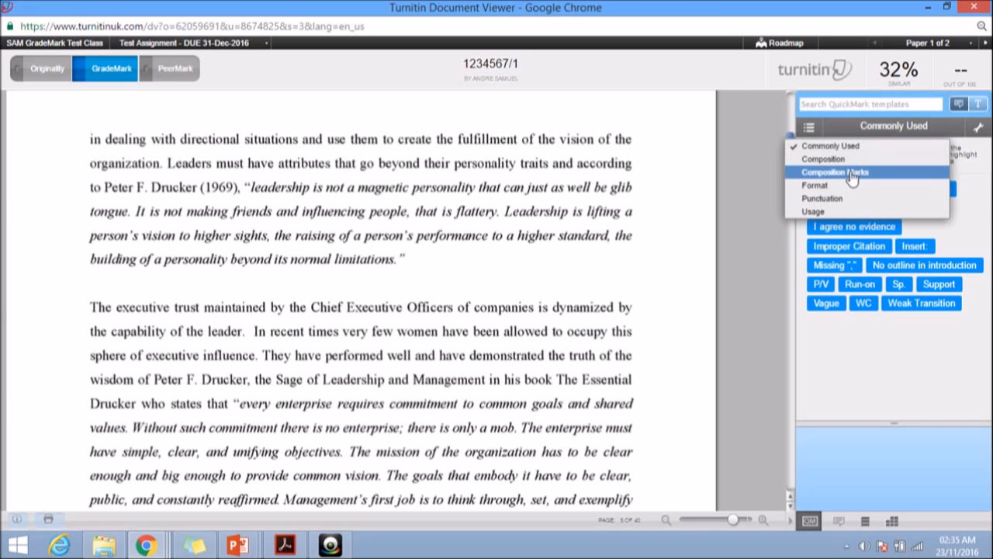
left_click(847, 147)
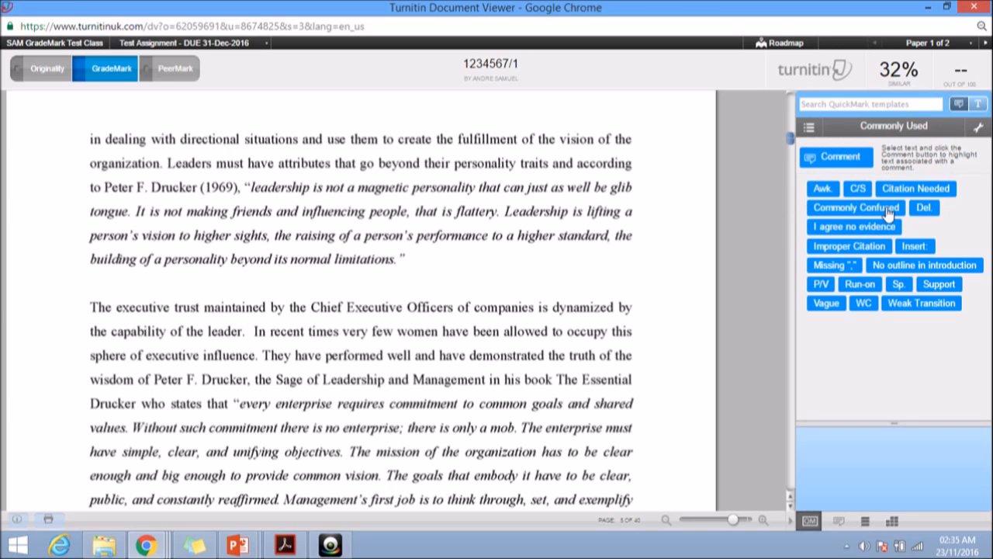
left_click_drag(836, 248, 457, 265)
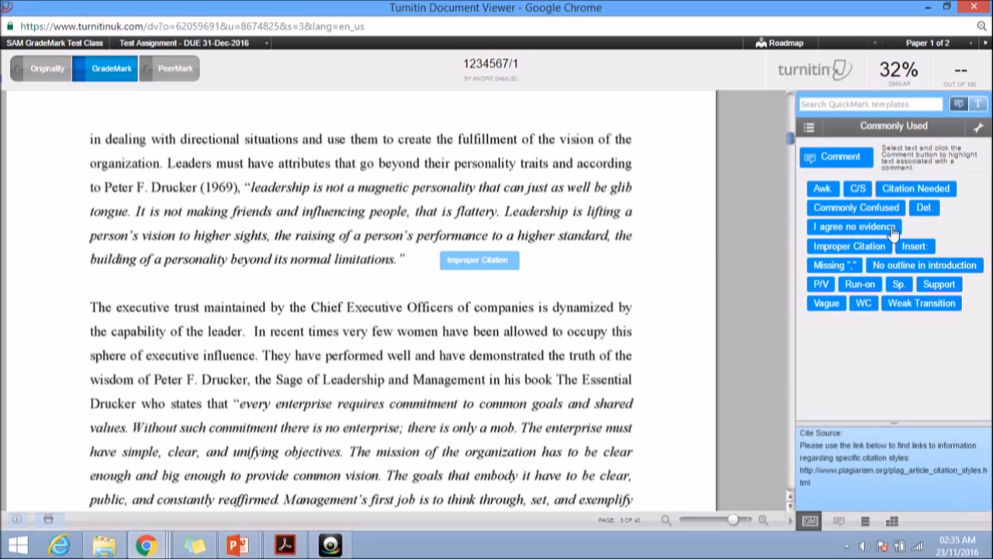
left_click(477, 262)
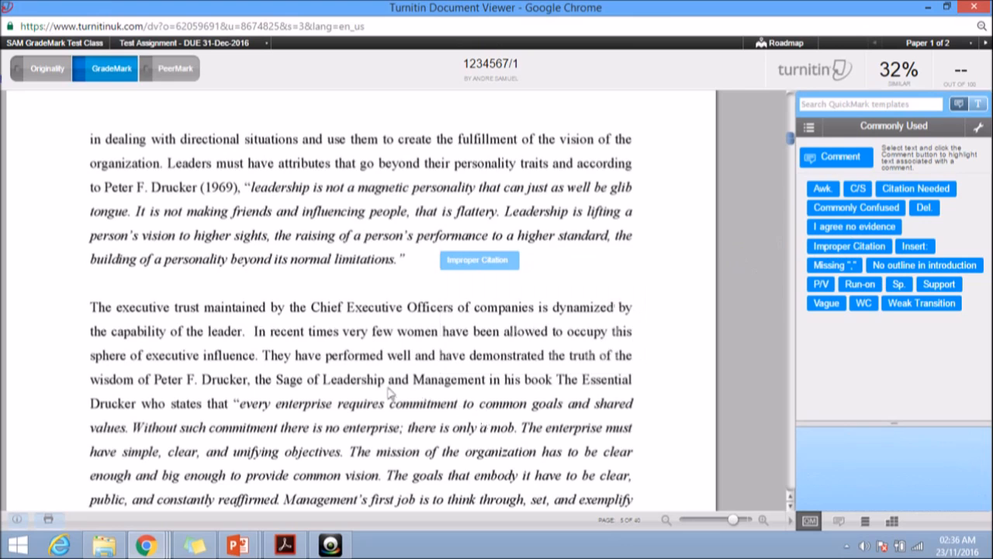
Discard the stray blank comment and place the Vague QuickMark over "and shared" in the second Drucker quotation
left_click(643, 340)
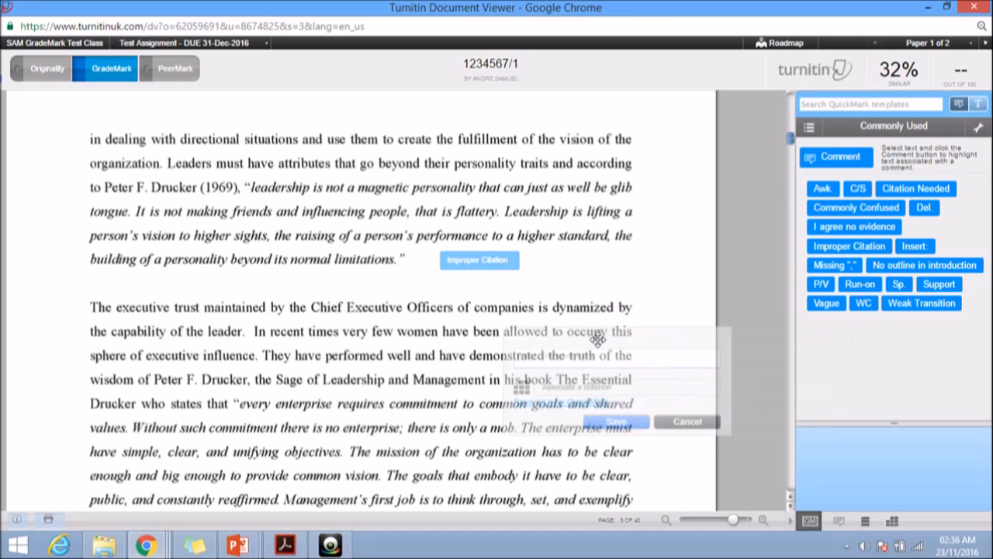
left_click(683, 421)
left_click_drag(827, 303, 586, 401)
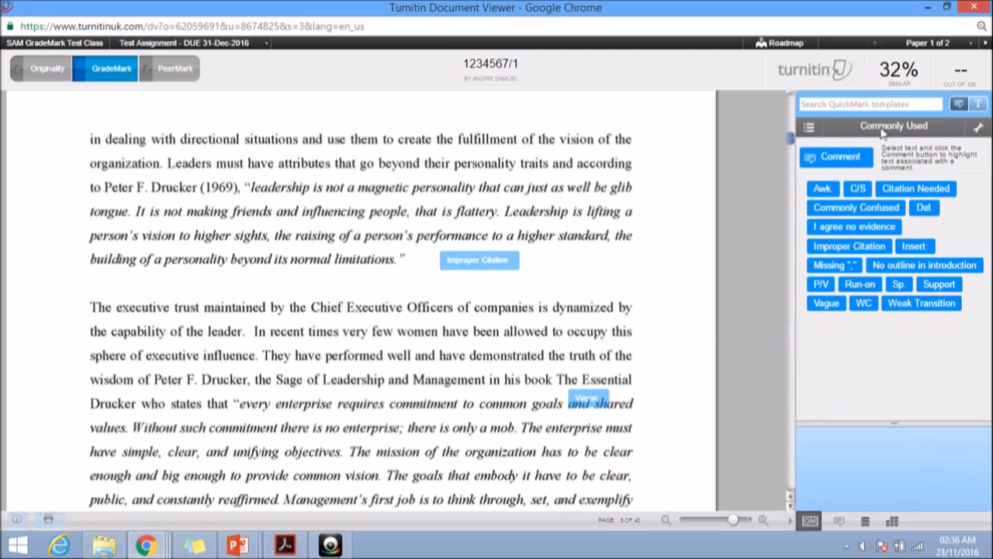
Check the available QuickMark sets and review the details of the Improper Citation and Vague marks on page 5
left_click(812, 129)
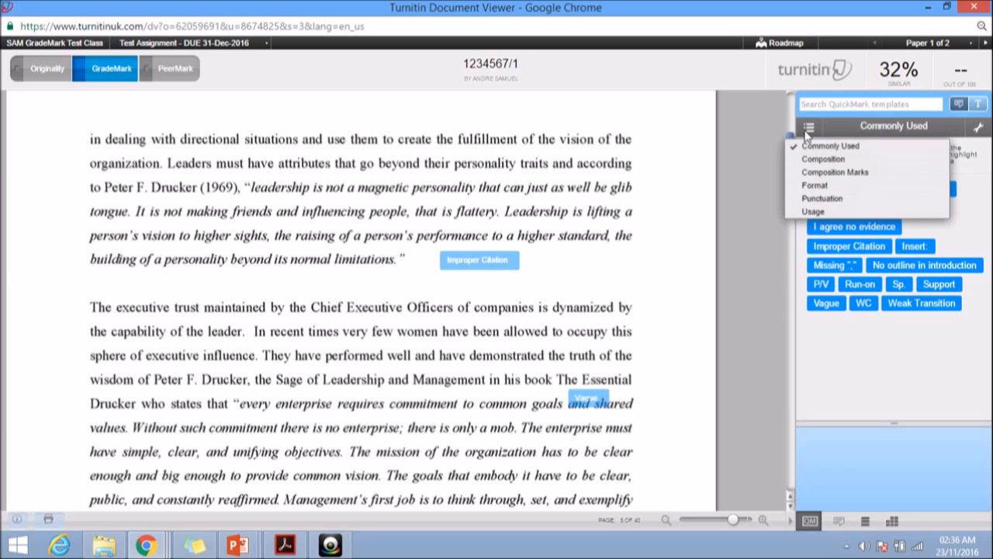
left_click(760, 141)
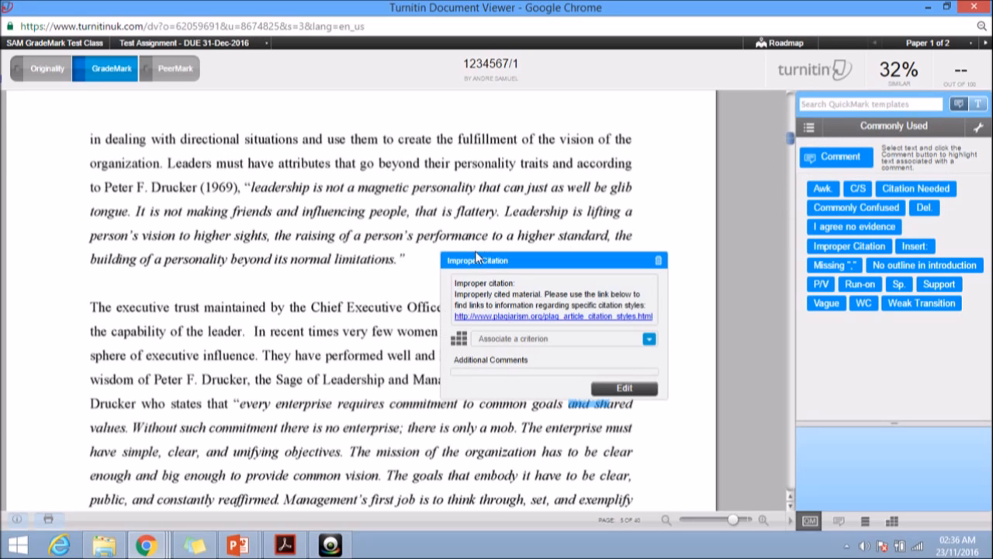
scroll(430, 352, "down", 2)
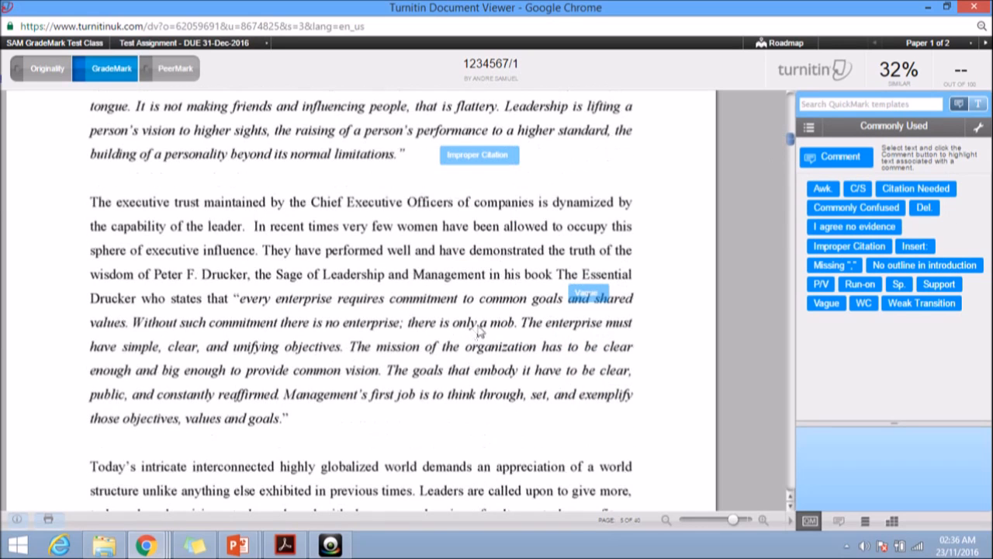
mouse_move(578, 298)
Open the TEST grading form and score the INTRODUCTION criterion 12
scroll(630, 349, "down", 1)
scroll(630, 349, "down", 3)
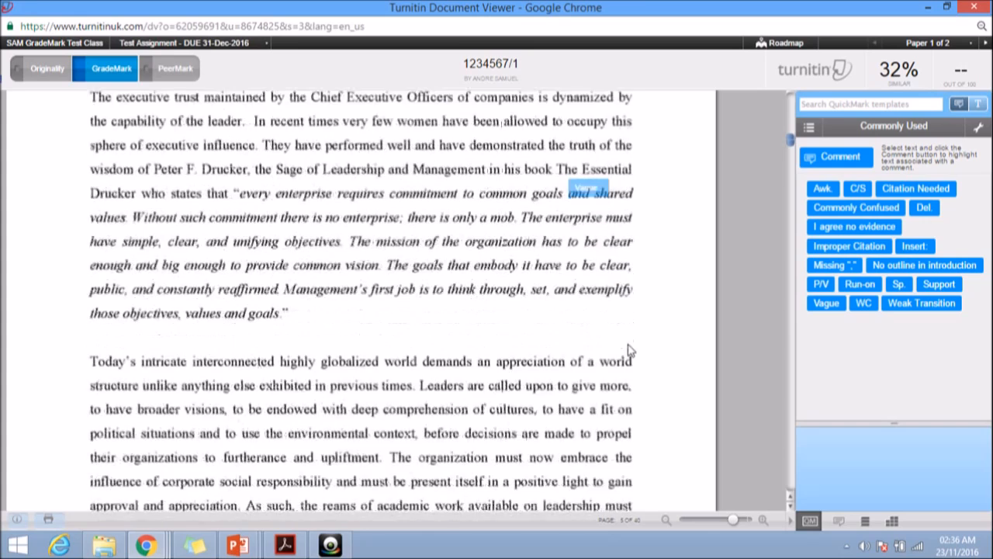
scroll(630, 350, "down", 5)
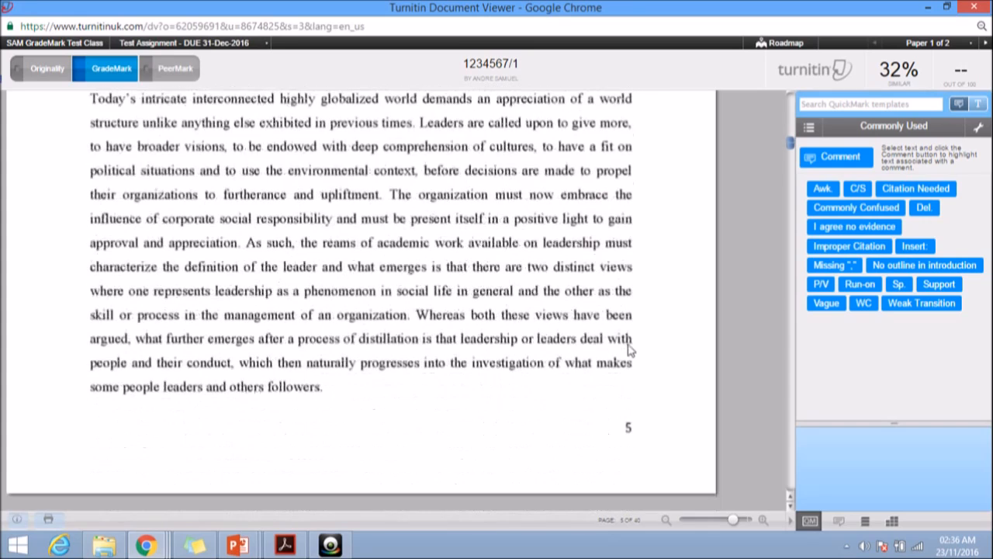
scroll(628, 349, "down", 2)
scroll(629, 349, "up", 5)
left_click(892, 522)
left_click(963, 178)
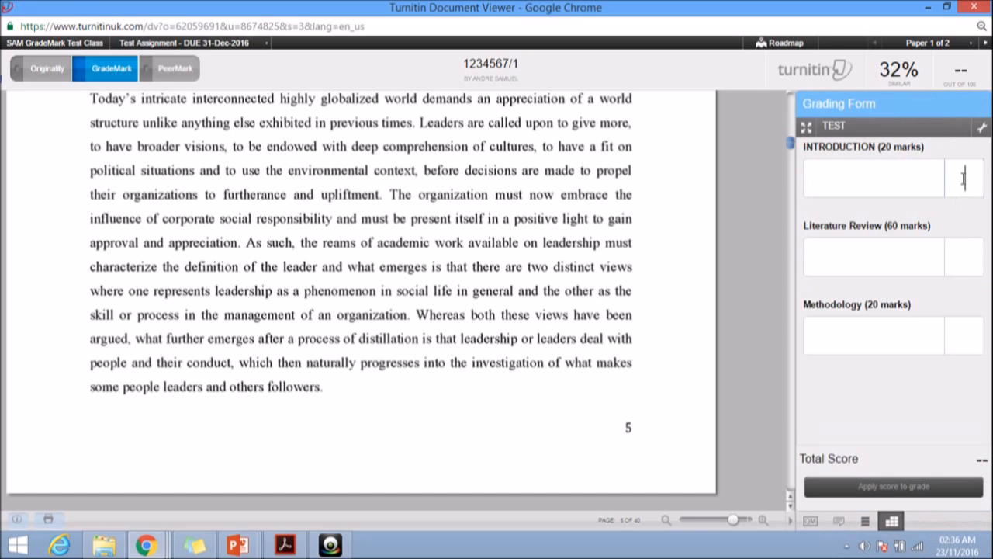
type("12")
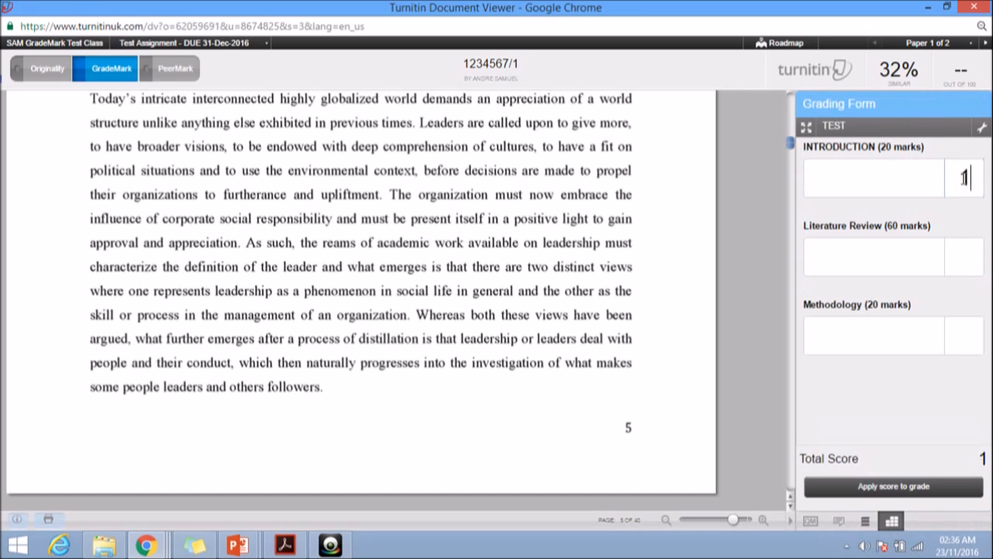
Score the Literature Review criterion 28 and the Methodology criterion 10
left_click(966, 256)
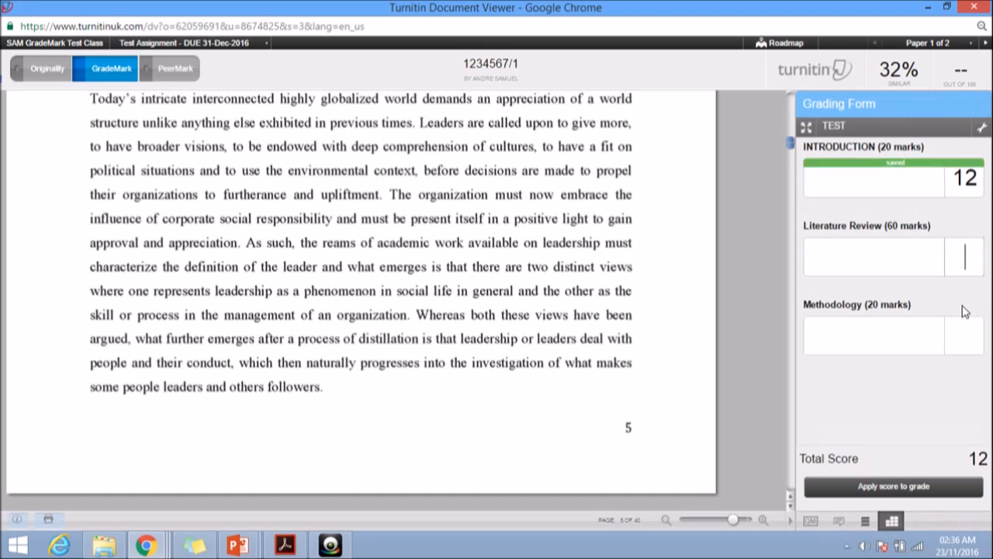
type("32")
key("BackSpace")
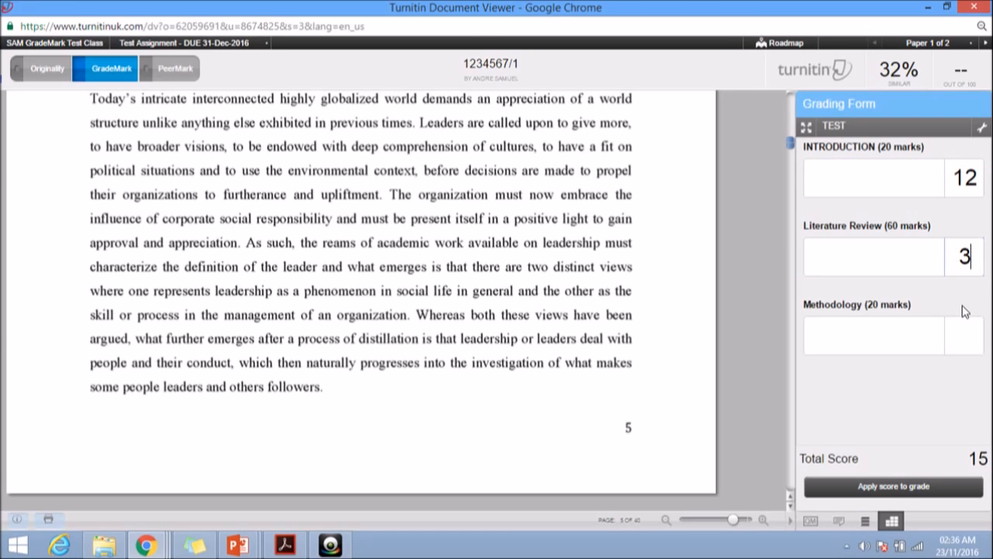
key("BackSpace")
type("28")
left_click(964, 334)
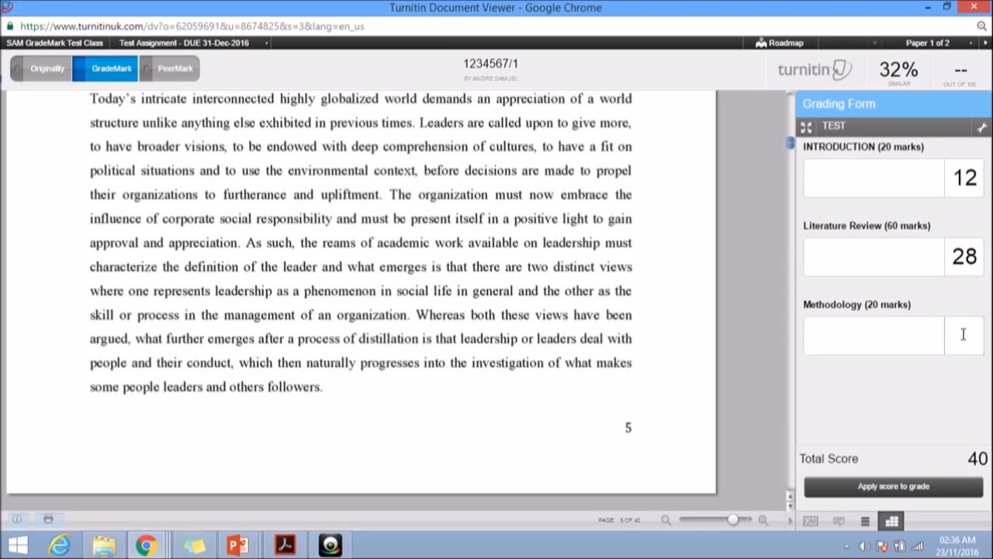
type("10")
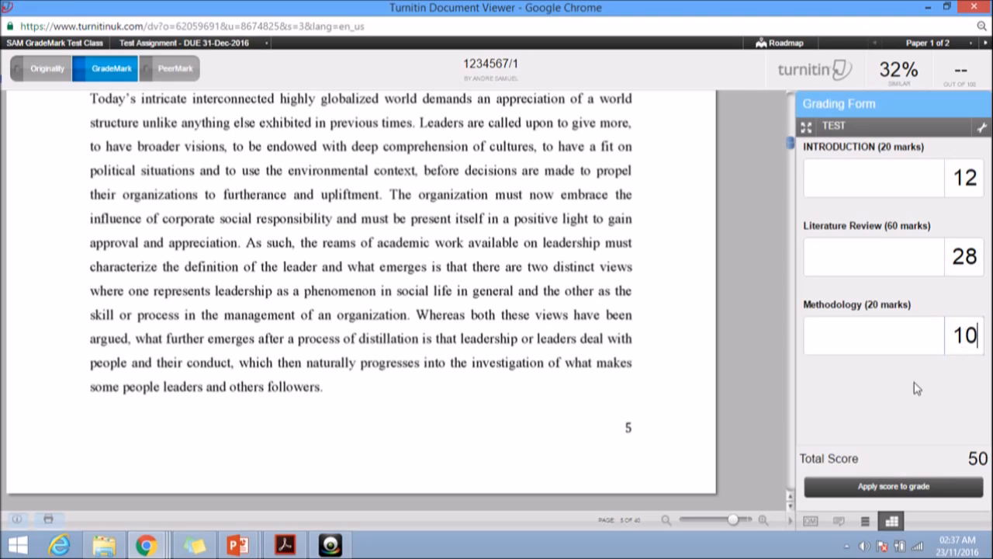
Apply the grading form's total score as the paper's grade
scroll(591, 244, "down", 5)
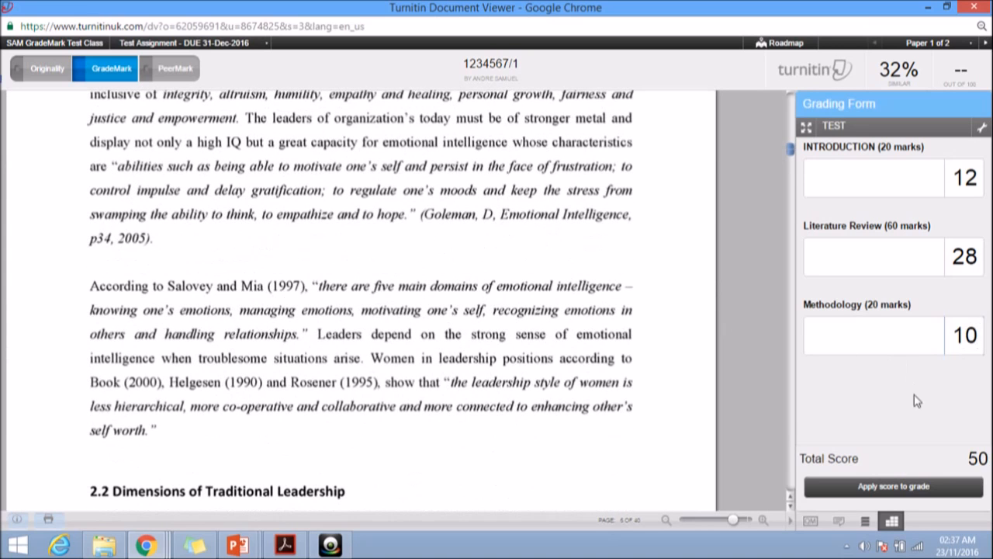
left_click(893, 489)
left_click(885, 488)
left_click(960, 85)
Add the INTRODUCTION criterion feedback "good introduction to the paper, but you could have provided a detailed outline of what will be covered."
left_click(826, 169)
type("introduct")
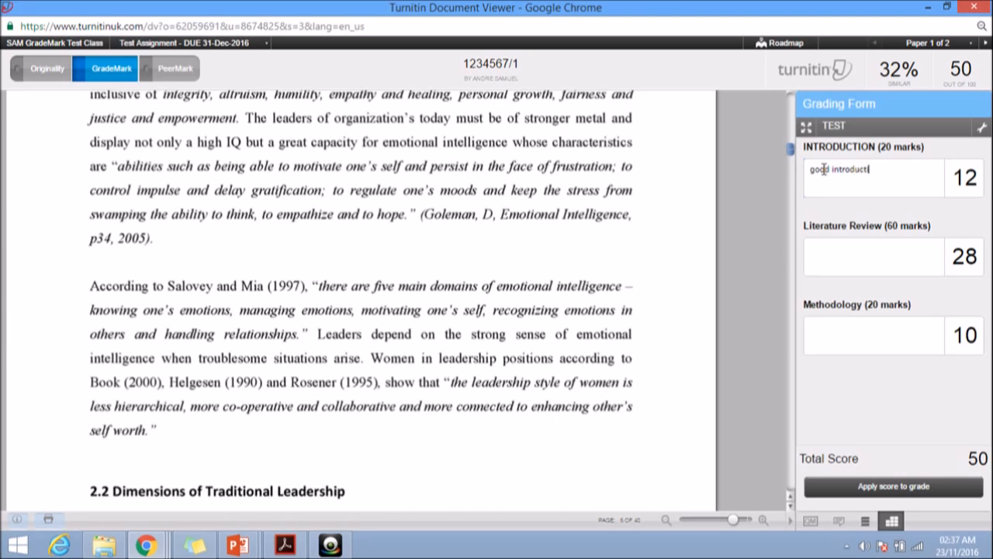
type("ion to the paper, but you could hav")
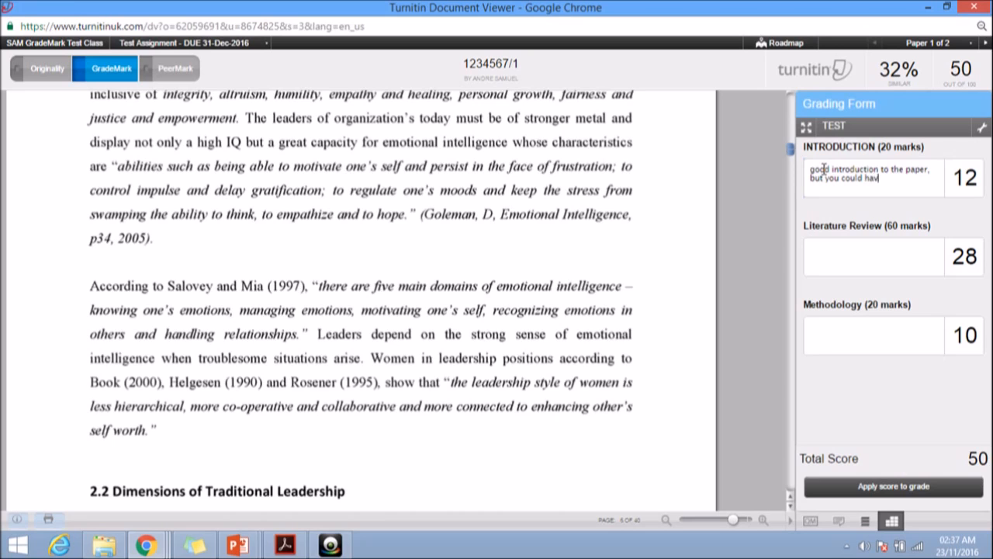
type("e provided a detailed outline")
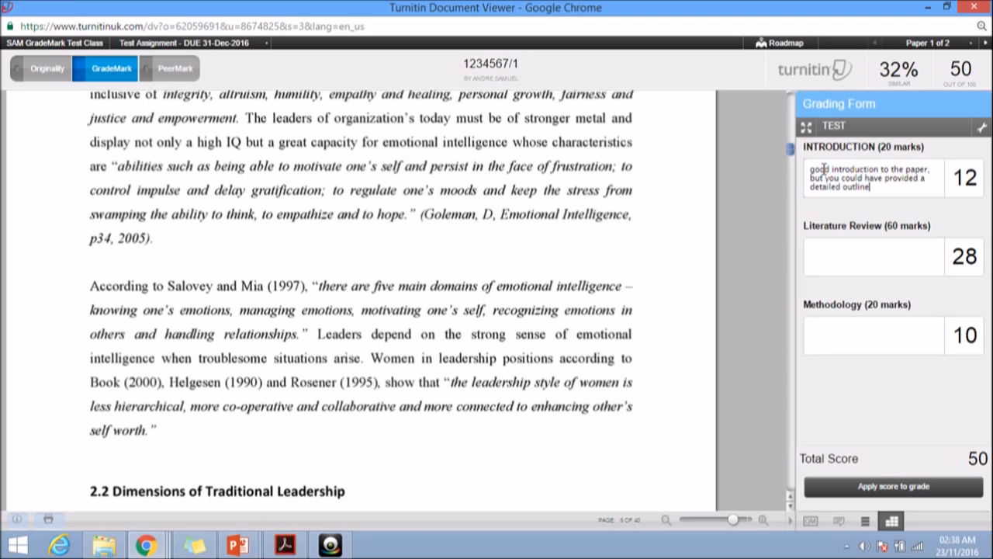
type(" of what will be covered.")
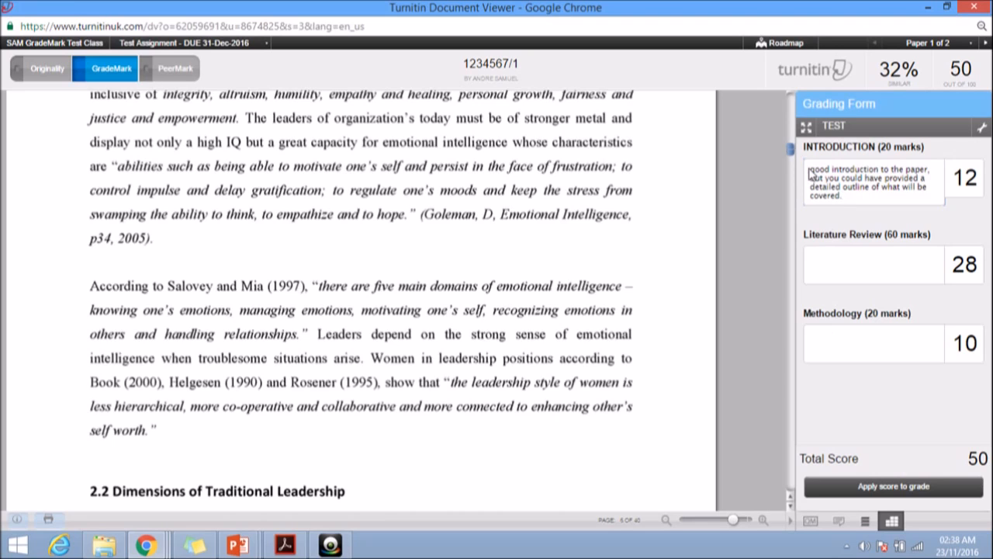
left_click_drag(810, 168, 829, 169)
Review the General Comments prompts on overall feedback, marking criteria and future improvement, comparing them with the TEST grading form
left_click(839, 522)
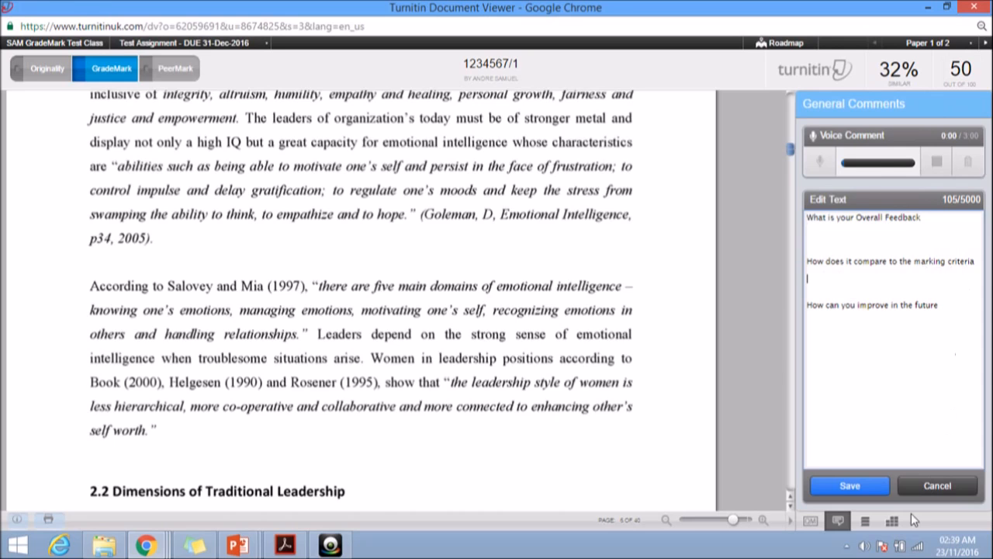
left_click(893, 520)
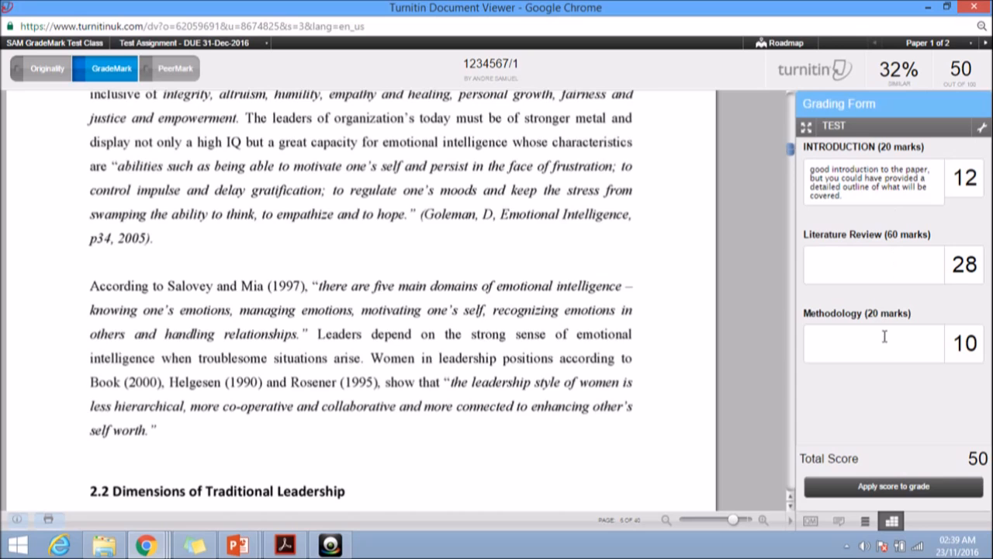
left_click(838, 519)
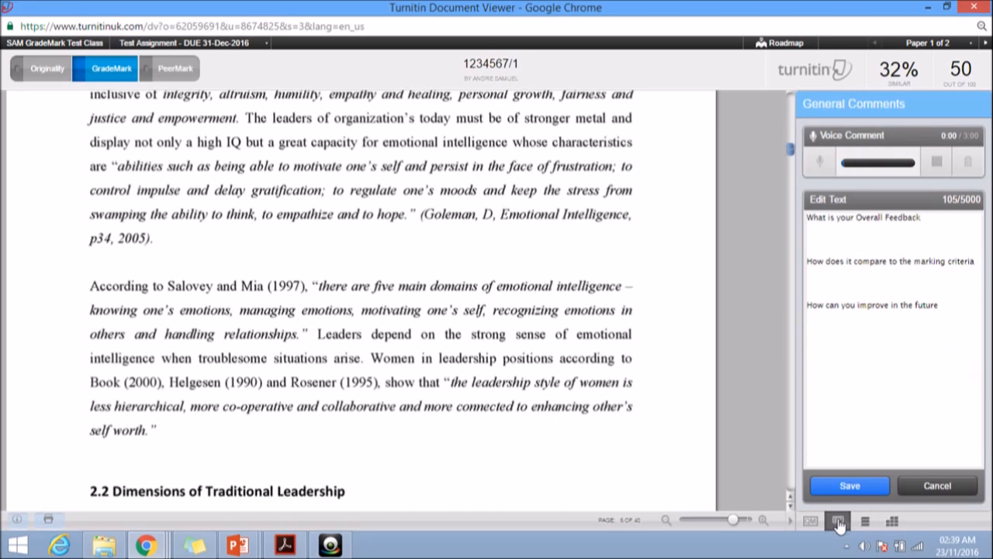
left_click(926, 322)
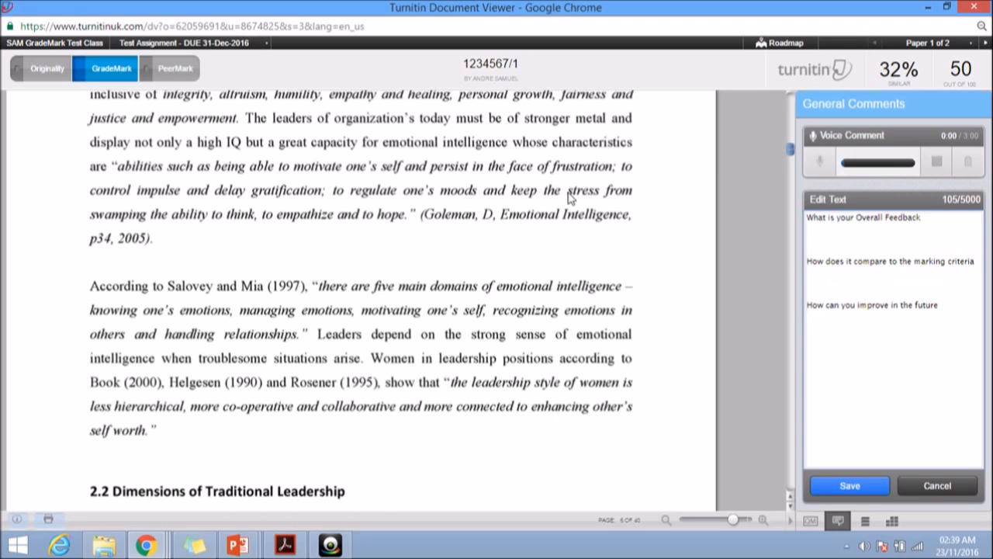
Place the "I agree no evidence" QuickMark after the sentence ending "leaders and others followers." on page 5
scroll(569, 199, "up", 7)
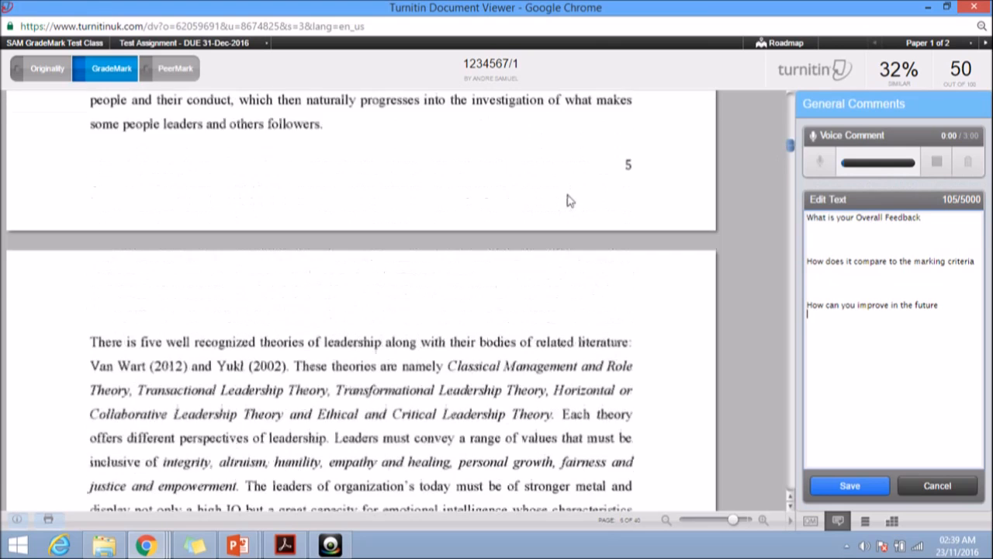
scroll(569, 204, "up", 2)
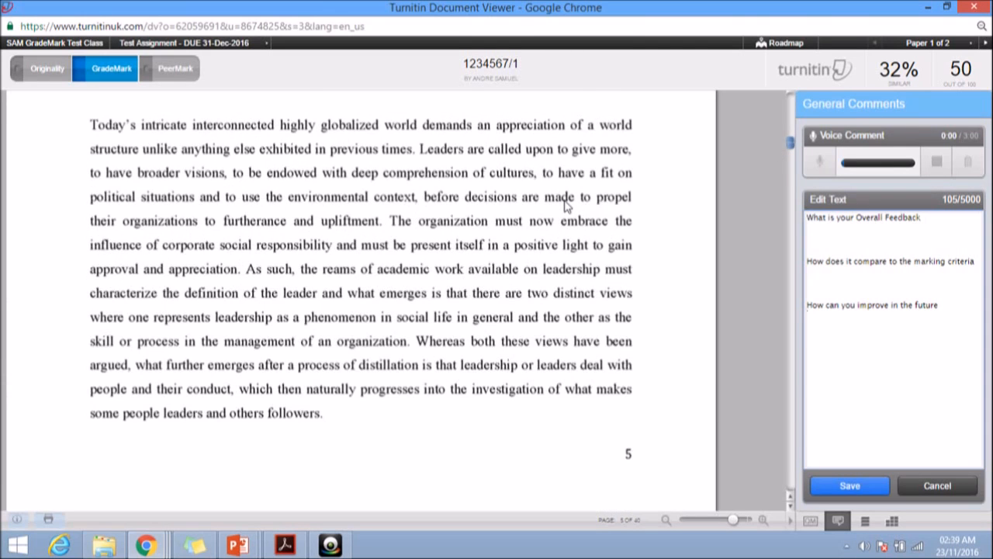
scroll(568, 204, "down", 2)
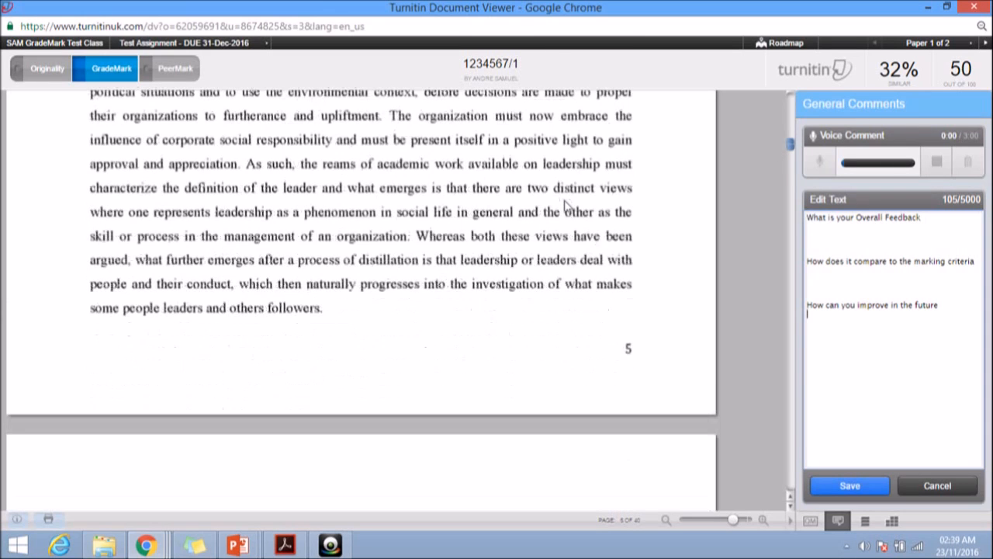
left_click(812, 520)
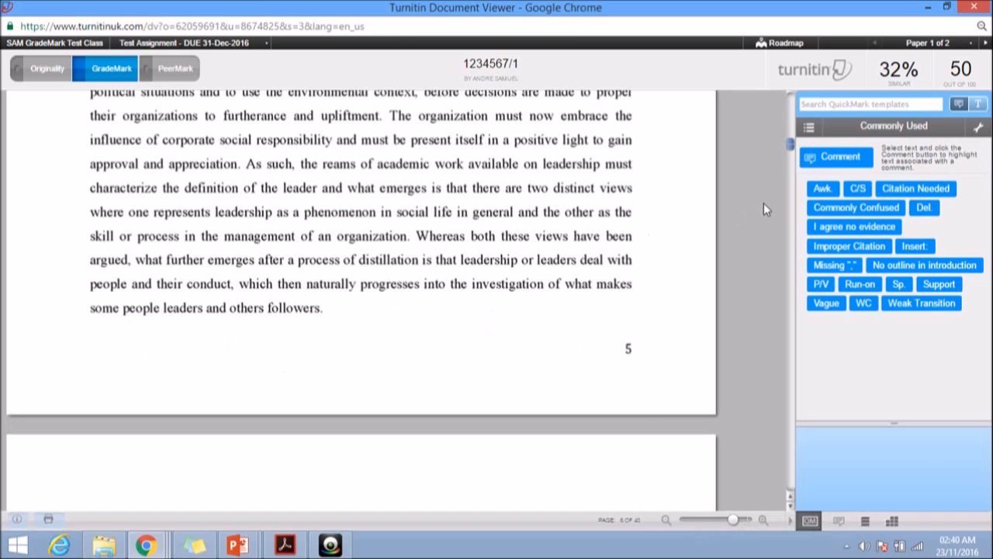
scroll(547, 209, "up", 3)
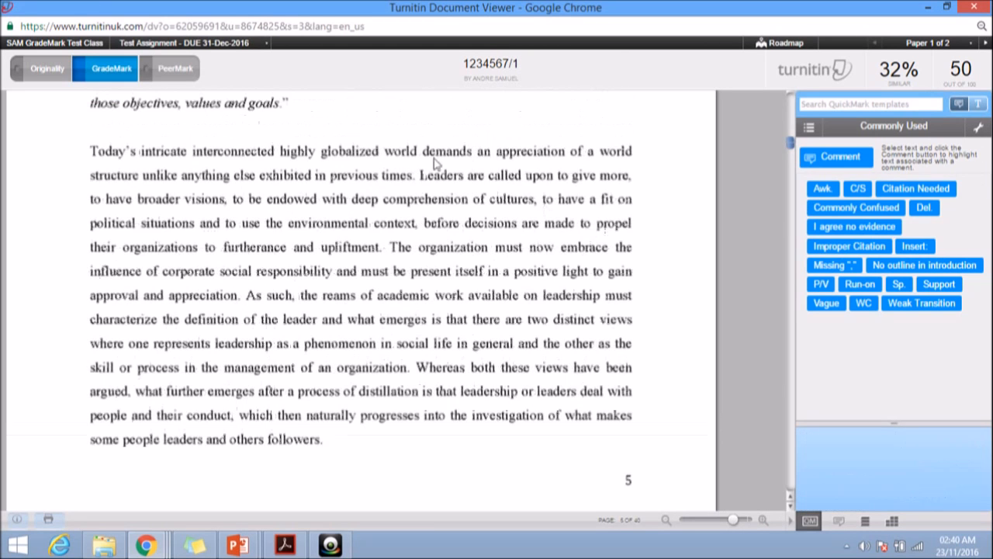
left_click(322, 129)
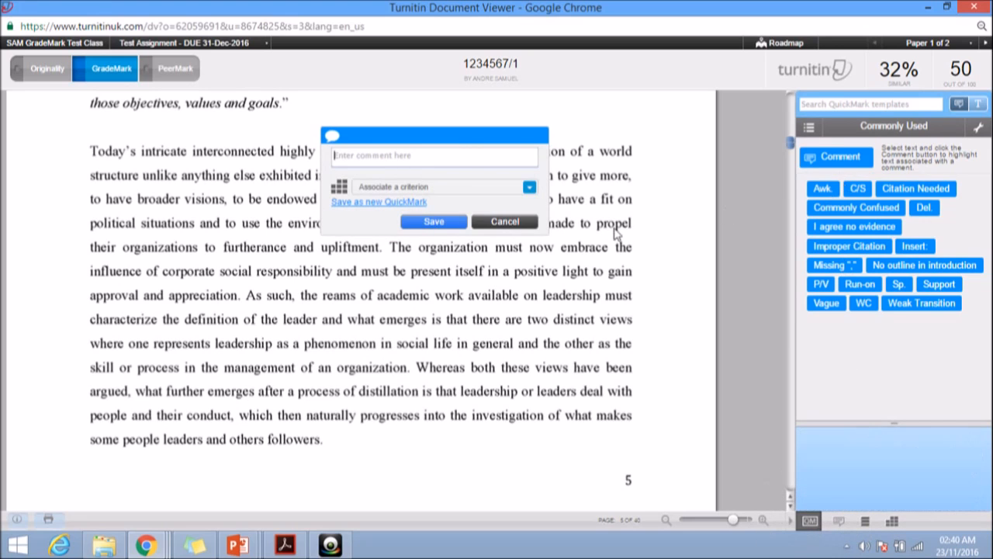
left_click(500, 222)
left_click_drag(853, 226, 349, 450)
left_click(583, 462)
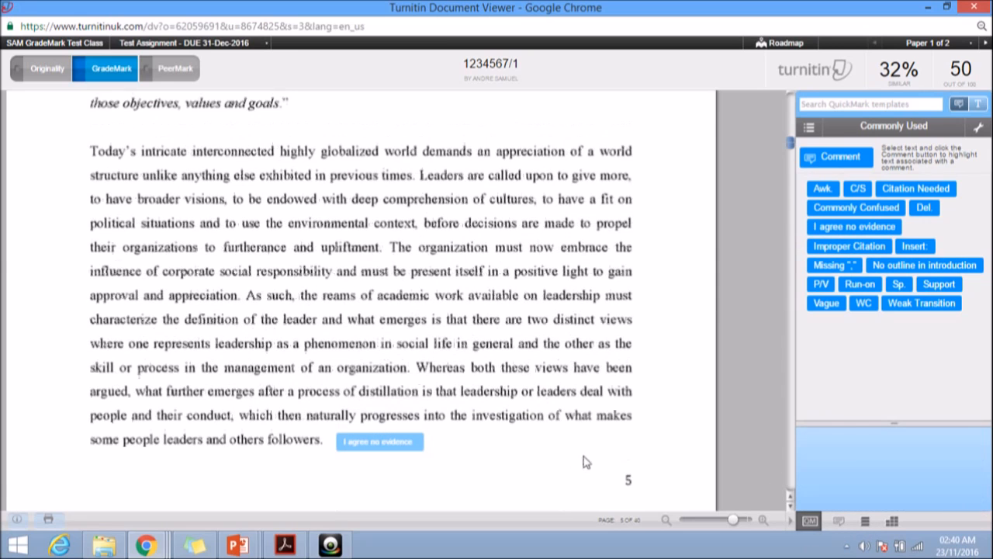
Look over the QuickMark sets, grading form and General Comments, and close the paper to return to the Test Assignment inbox
left_click(809, 127)
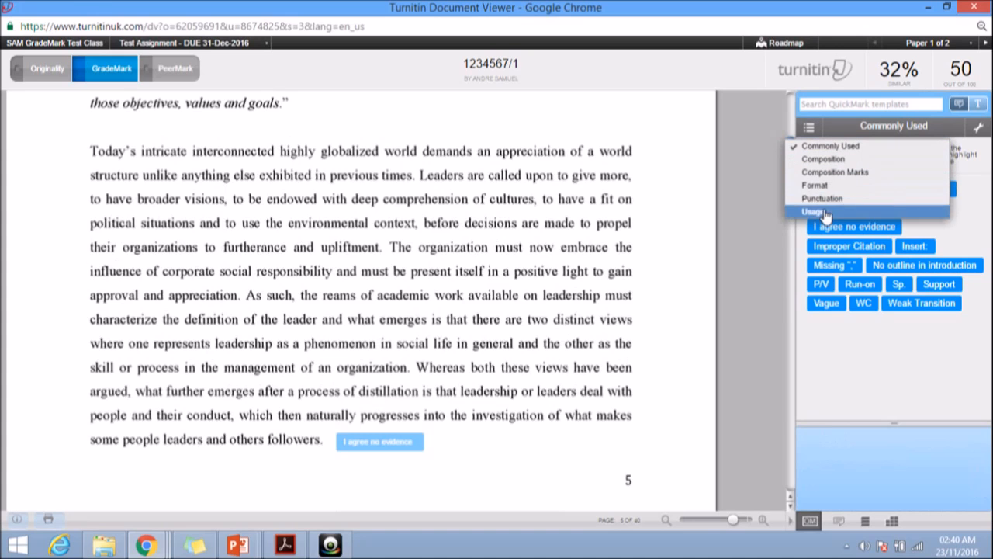
left_click(813, 129)
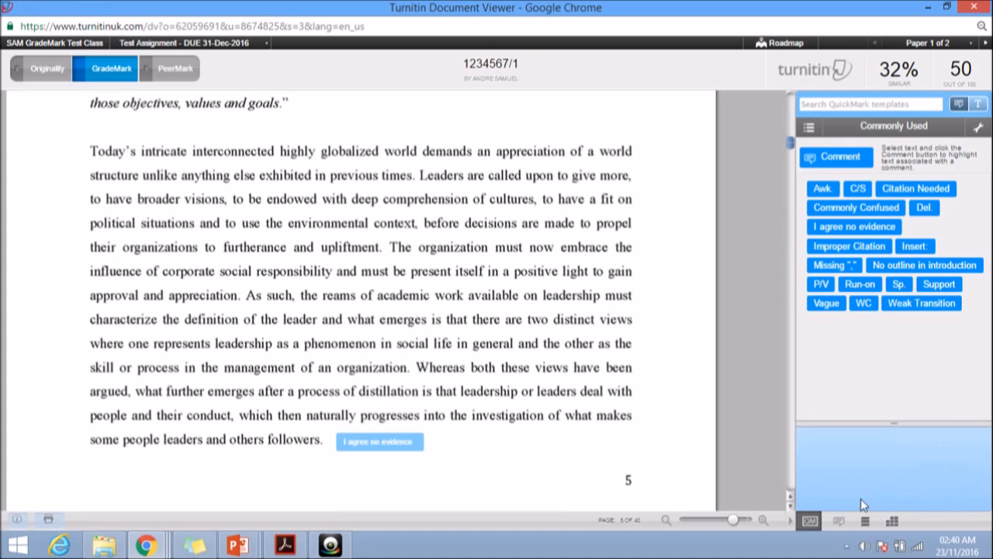
left_click(892, 521)
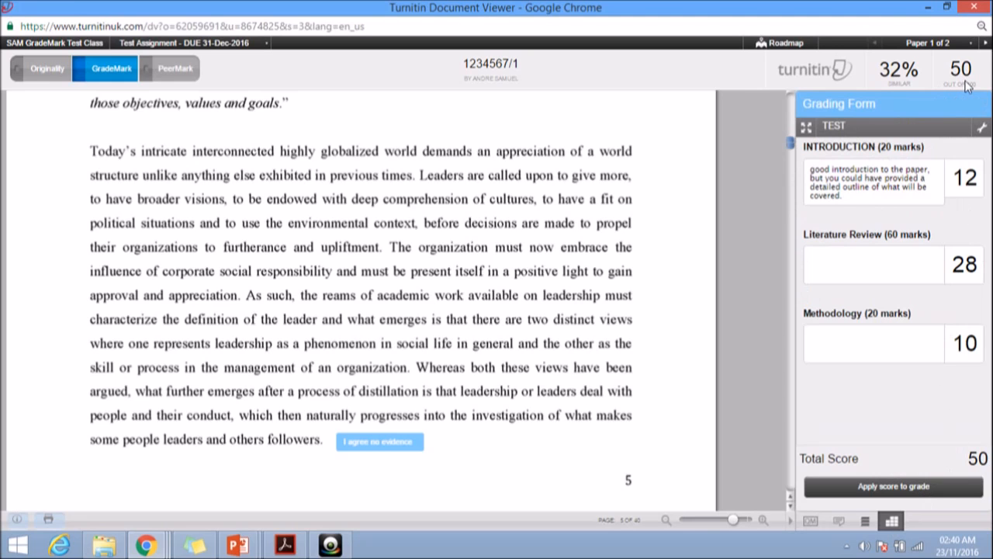
left_click(839, 521)
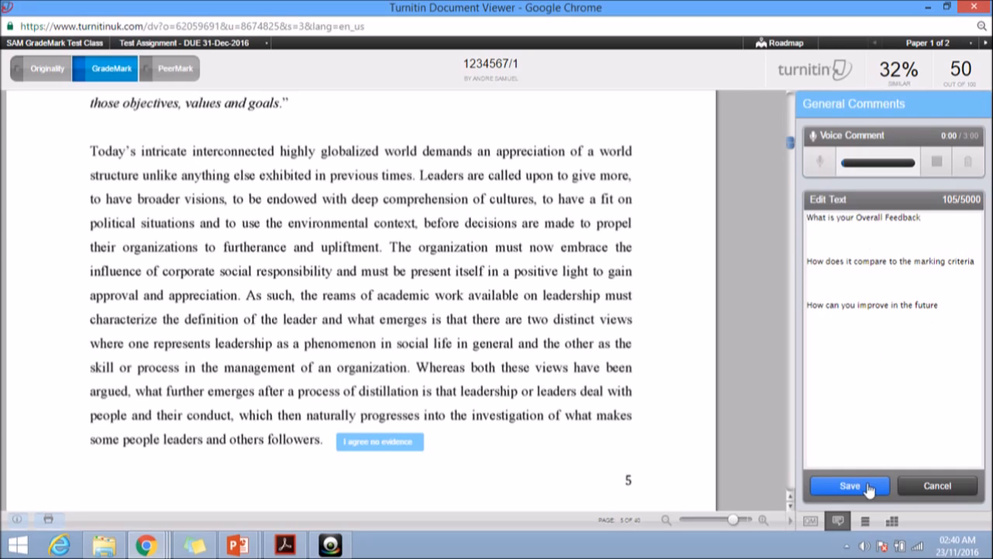
left_click(976, 11)
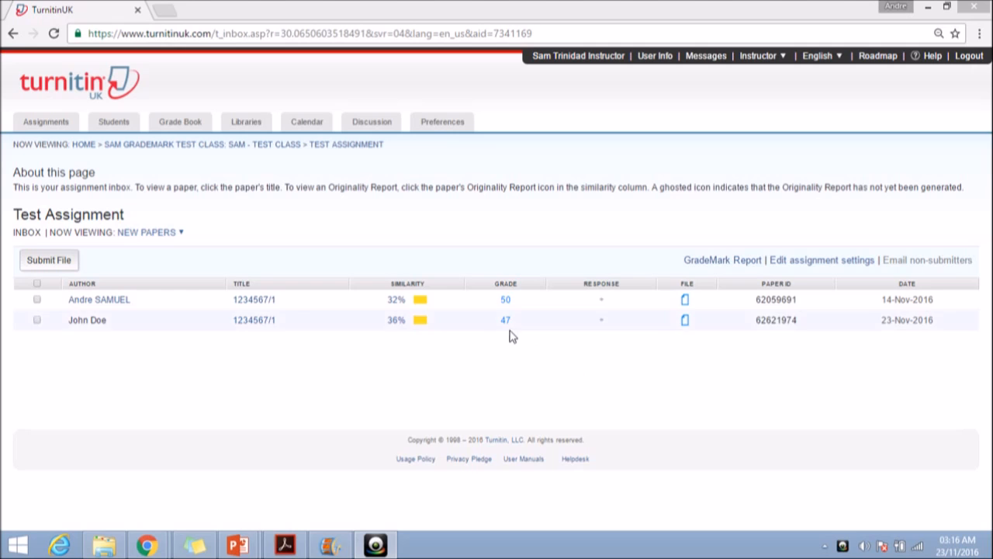